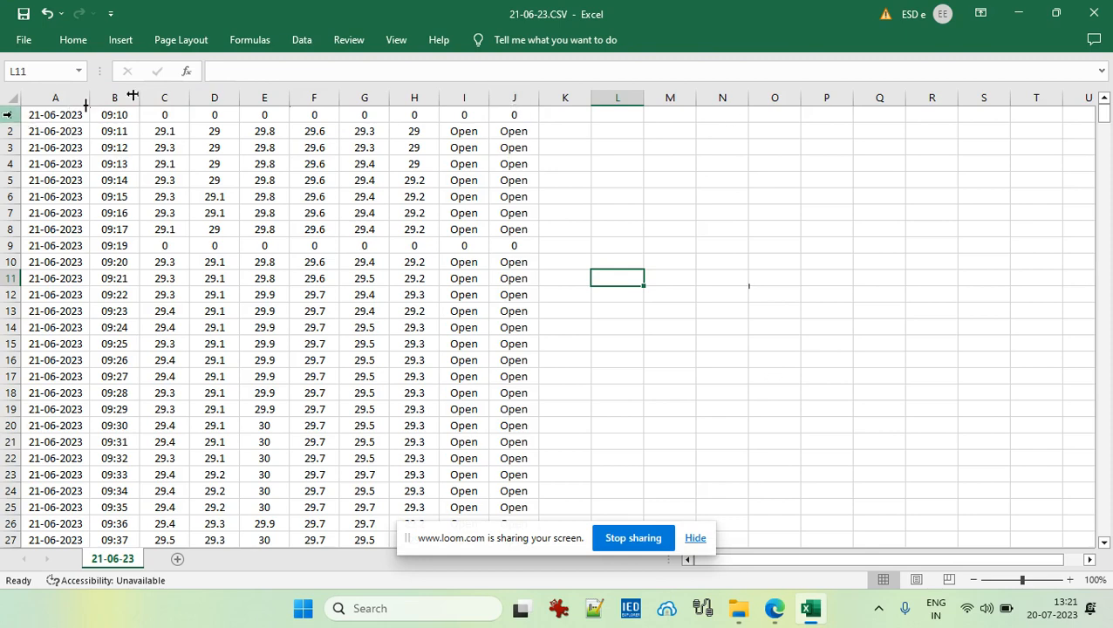
# Step: Insert a blank row above the first data row and enter the headers Date in A1 and Time in B1
pyautogui.rightClick(7, 115)
pyautogui.click(60, 256)
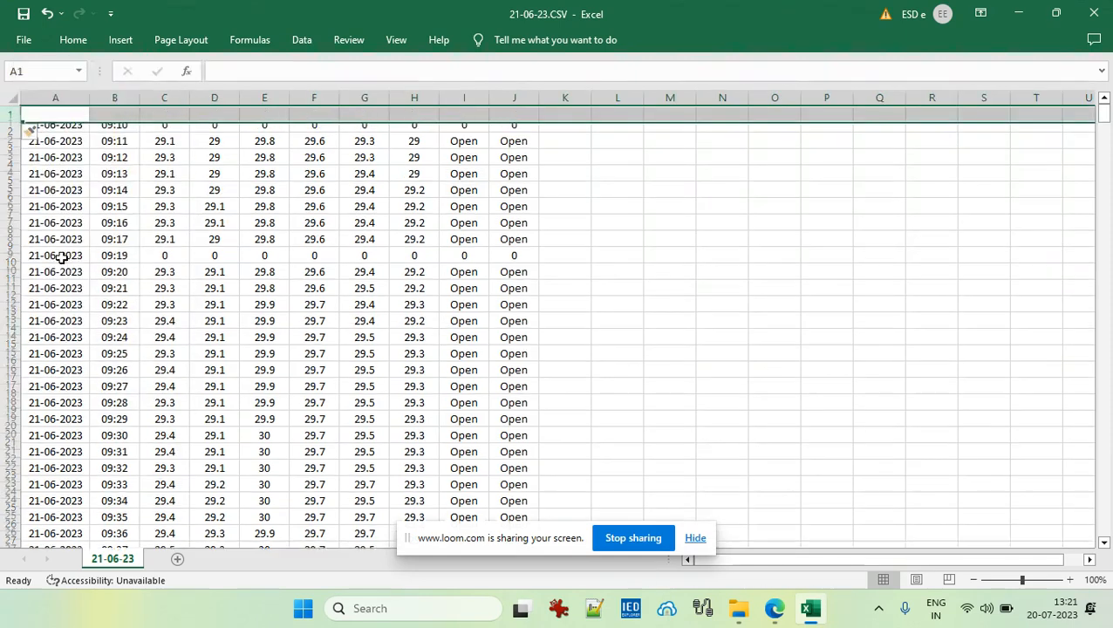
pyautogui.click(73, 117)
pyautogui.write('S')
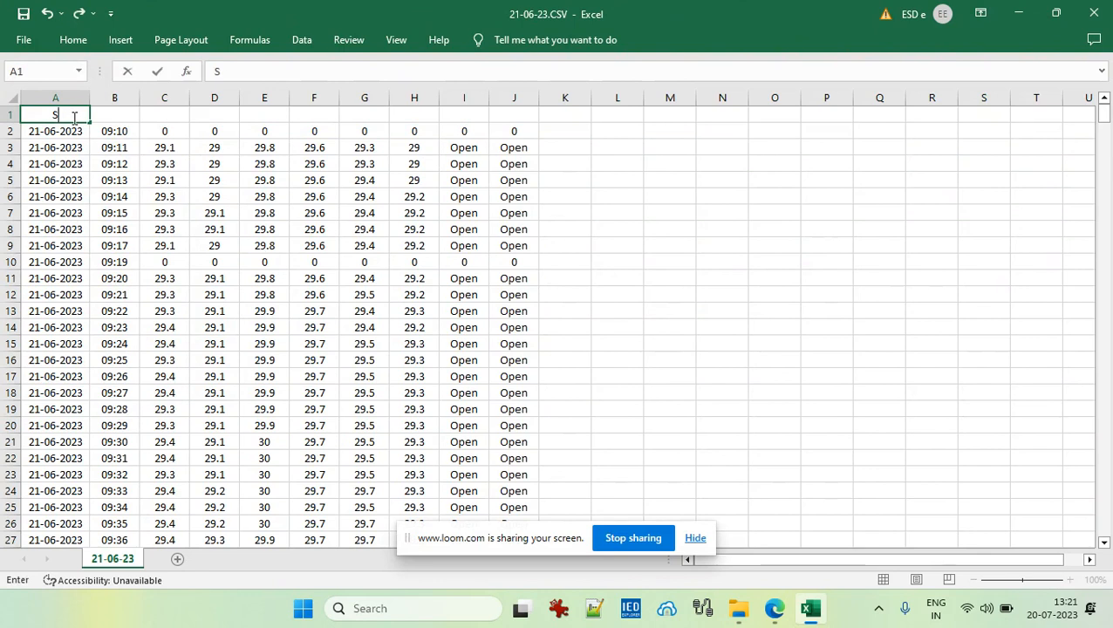
pyautogui.press('BackSpace')
pyautogui.write('Date')
pyautogui.press('Tab')
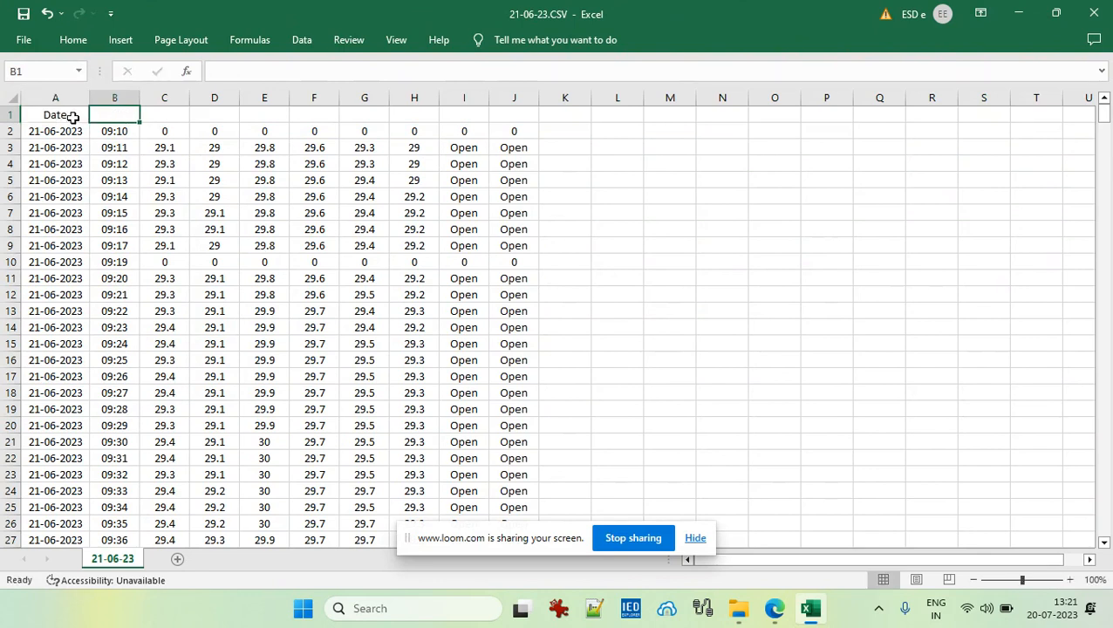
pyautogui.write('Time')
pyautogui.press('Tab')
# Step: Enter the channel headers C1, C2, C3 and C4 in cells C1 to F1
pyautogui.write('C1')
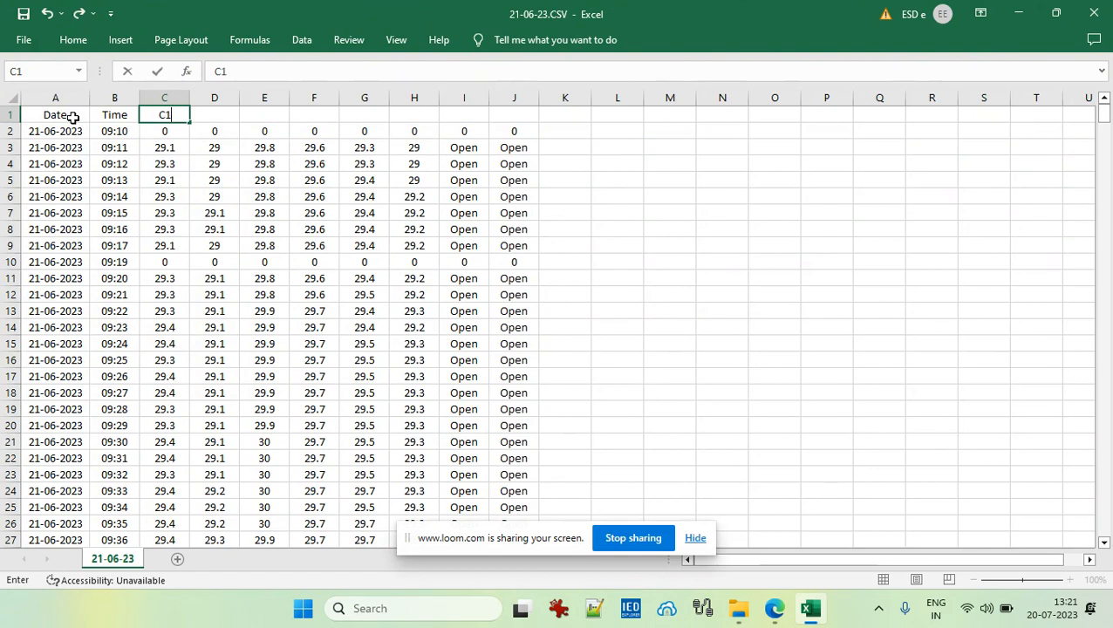
pyautogui.write('C')
pyautogui.press('BackSpace')
pyautogui.press('Tab')
pyautogui.write('C2')
pyautogui.press('Tab')
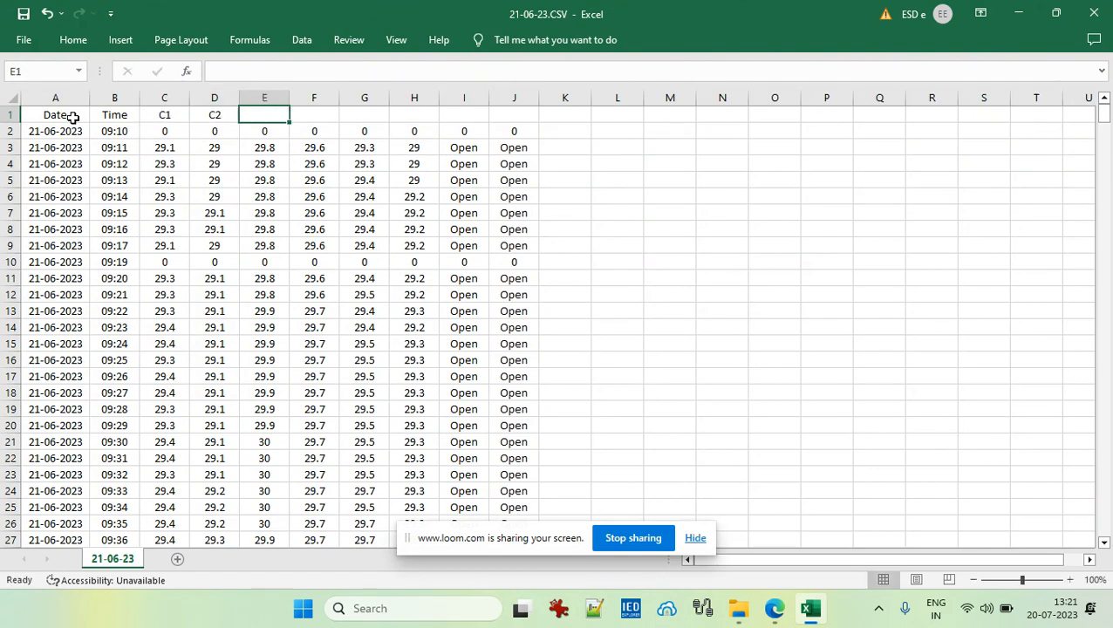
pyautogui.write('C3')
pyautogui.press('Tab')
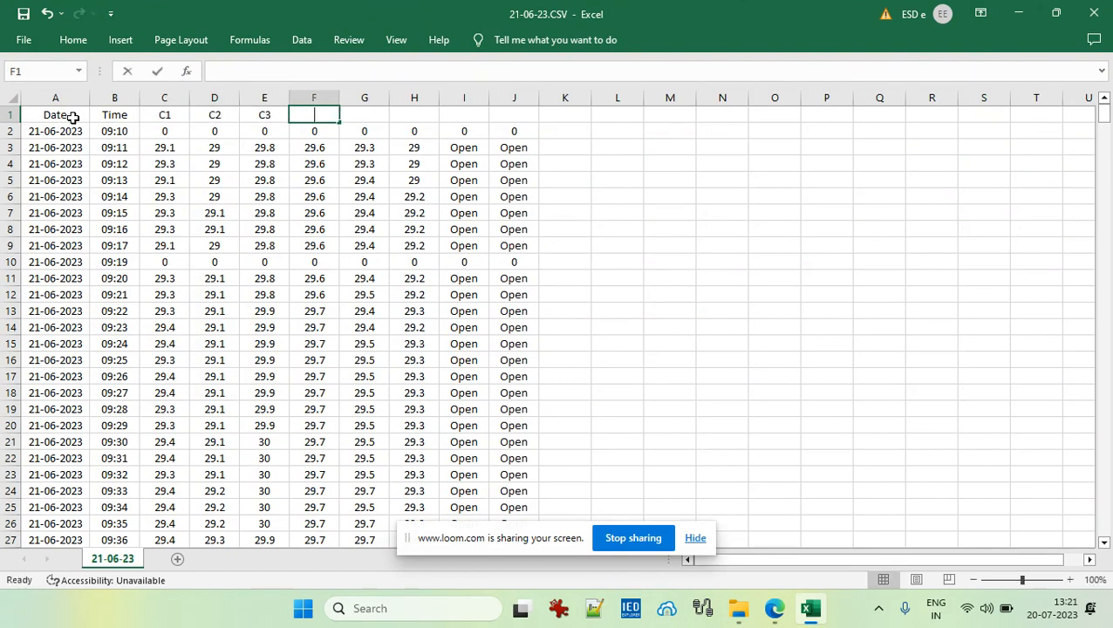
pyautogui.write('CR4')
pyautogui.press('Tab')
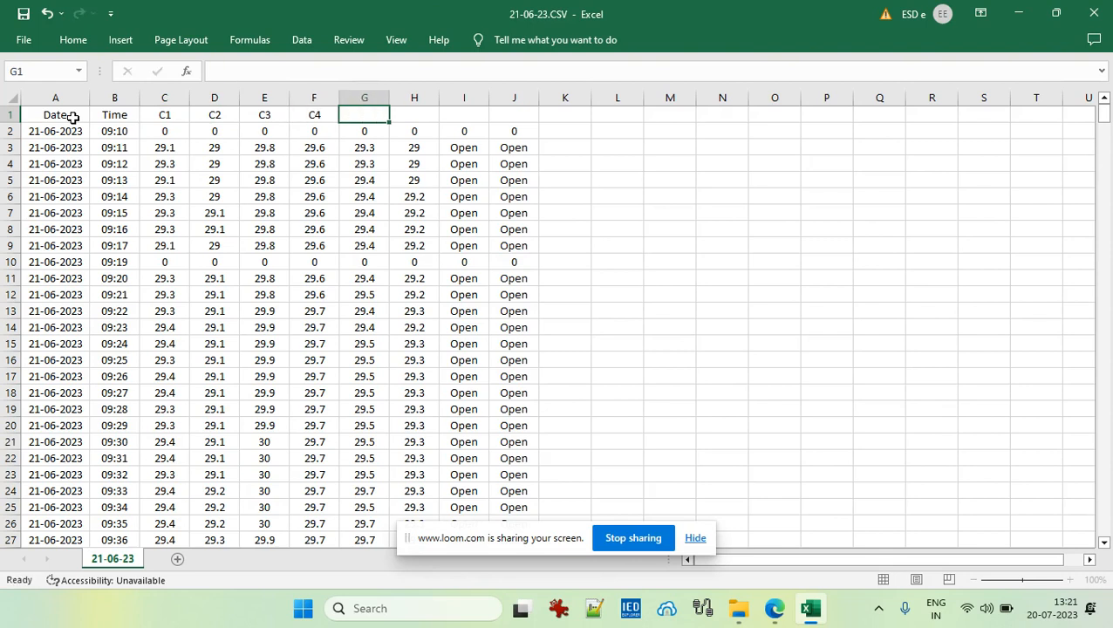
# Step: Enter the channel headers C5, C6, C7 and C8 in cells G1 to J1
pyautogui.write('C5')
pyautogui.press('Tab')
pyautogui.write('C6')
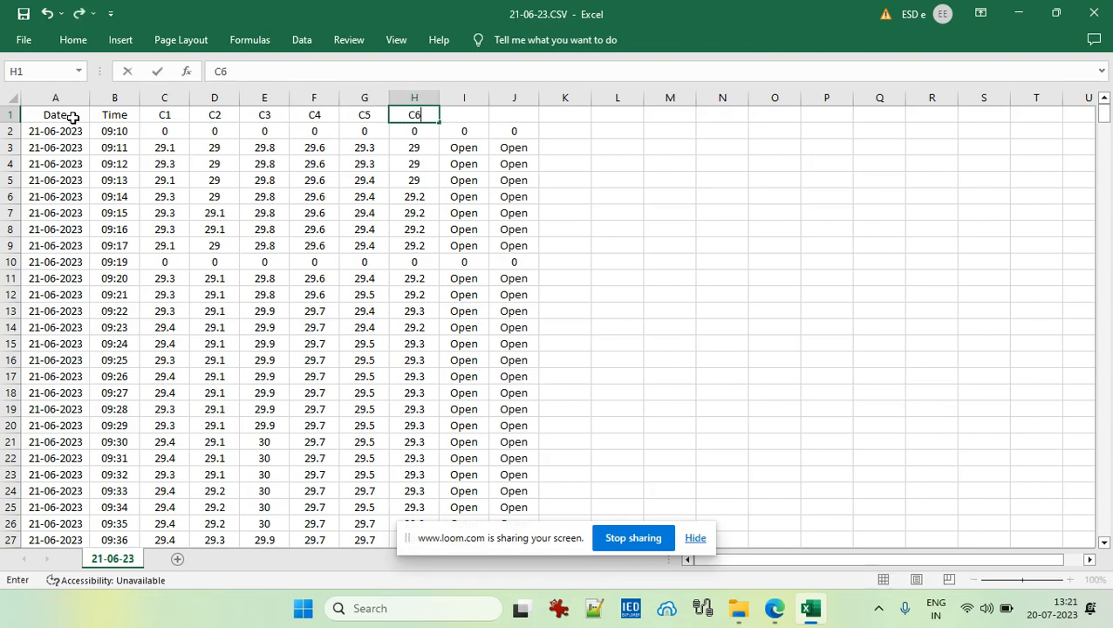
pyautogui.press('Tab')
pyautogui.write('C6')
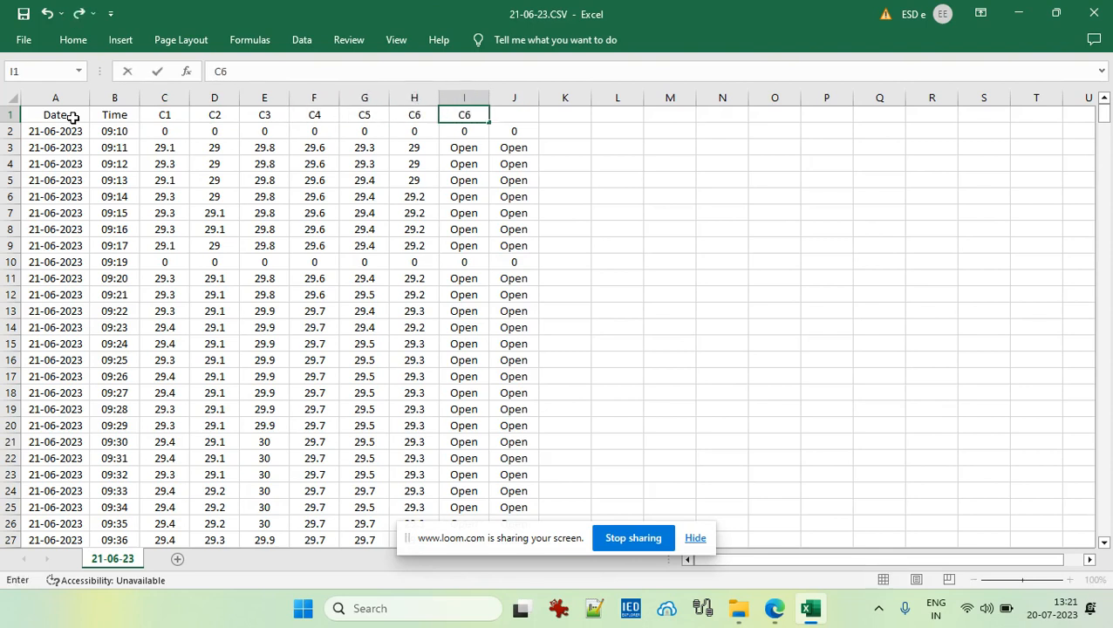
pyautogui.press('BackSpace')
pyautogui.write('7')
pyautogui.press('Tab')
pyautogui.write('C')
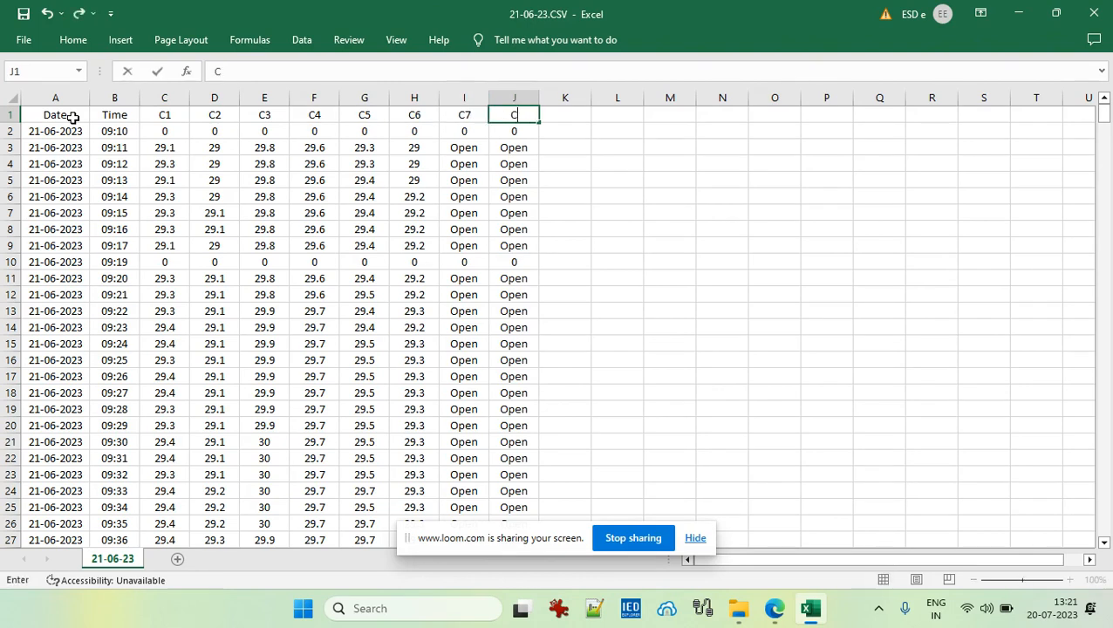
pyautogui.write('8')
pyautogui.press('Return')
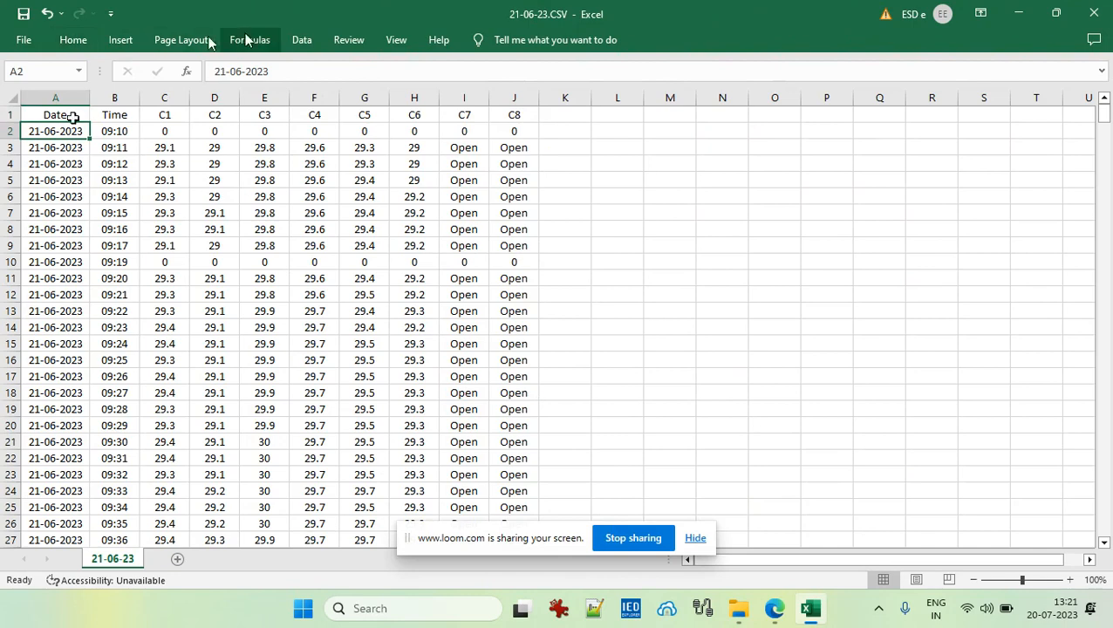
# Step: Insert a basic Line chart of the logged data, using the variant that plots each channel as its own series over time
pyautogui.click(121, 41)
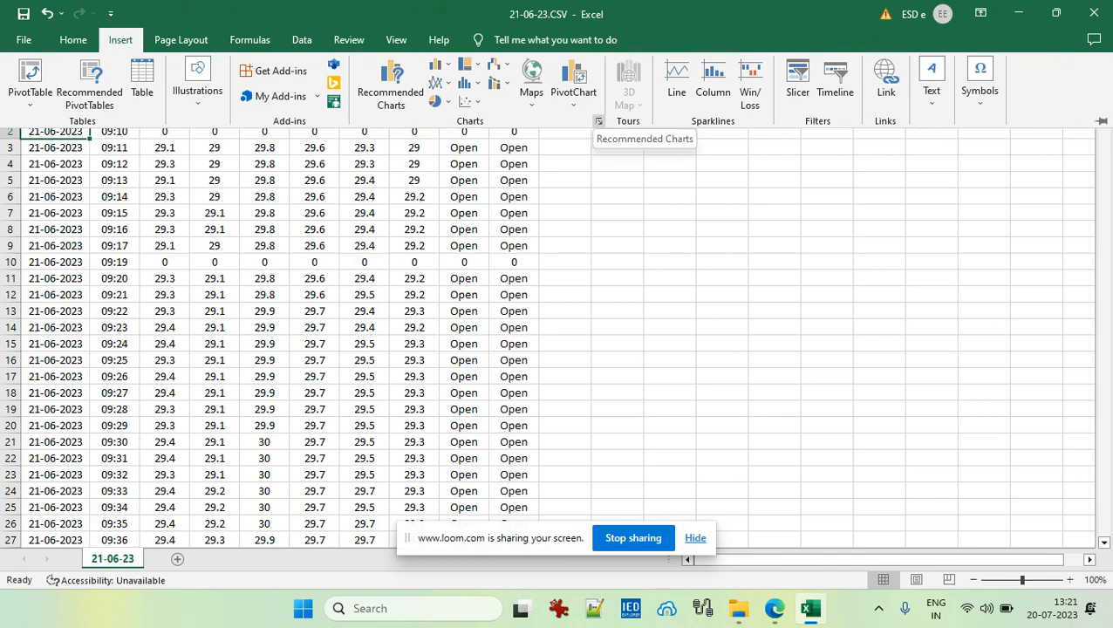
pyautogui.click(599, 121)
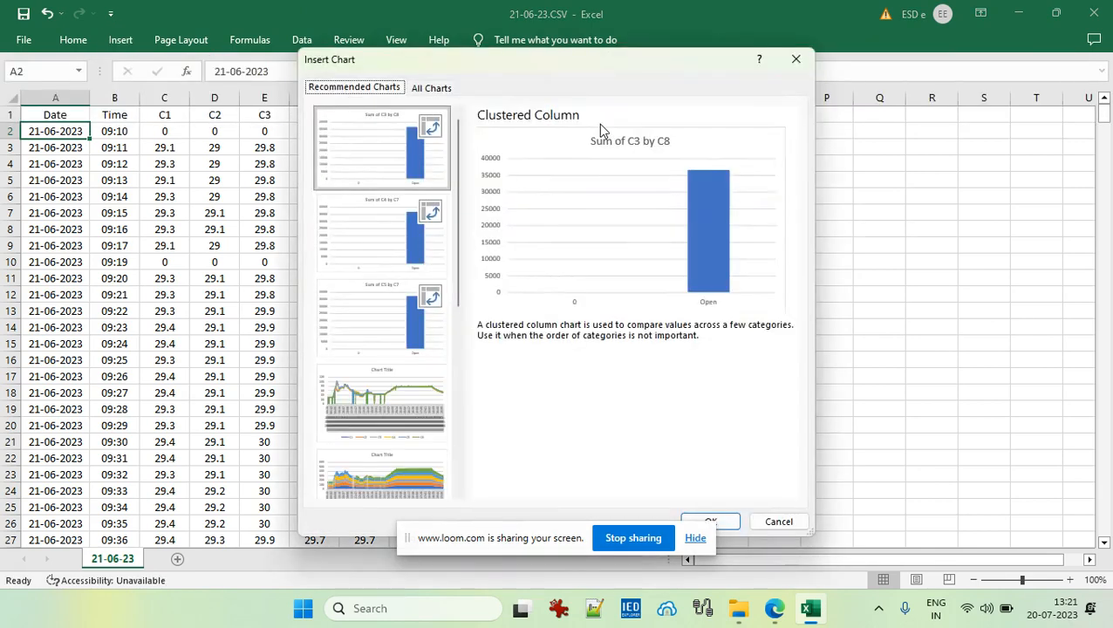
pyautogui.click(445, 88)
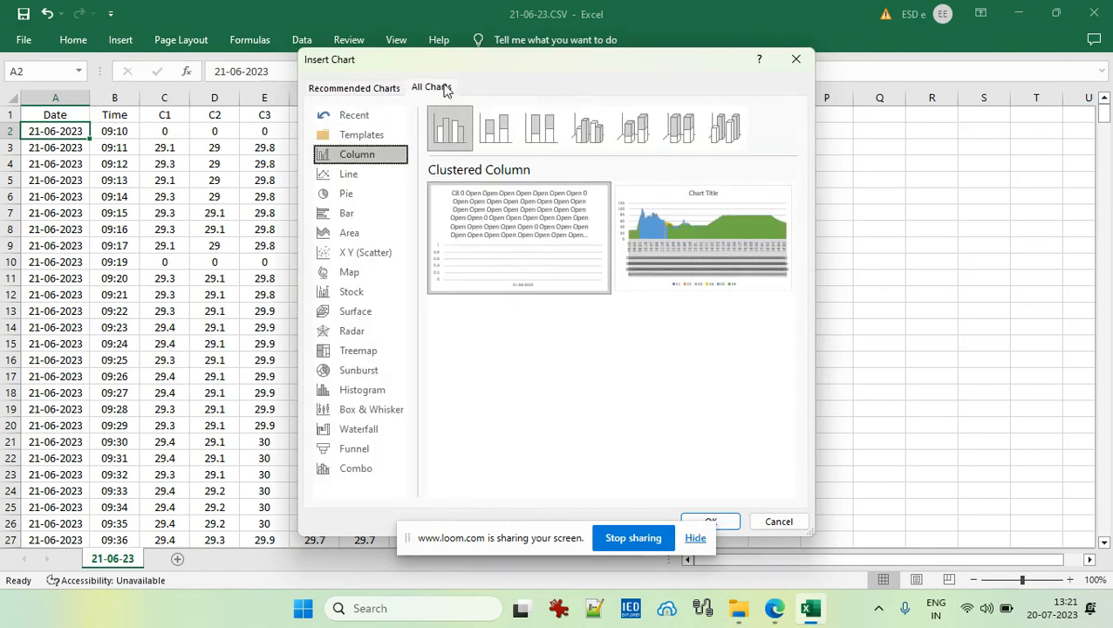
pyautogui.click(354, 176)
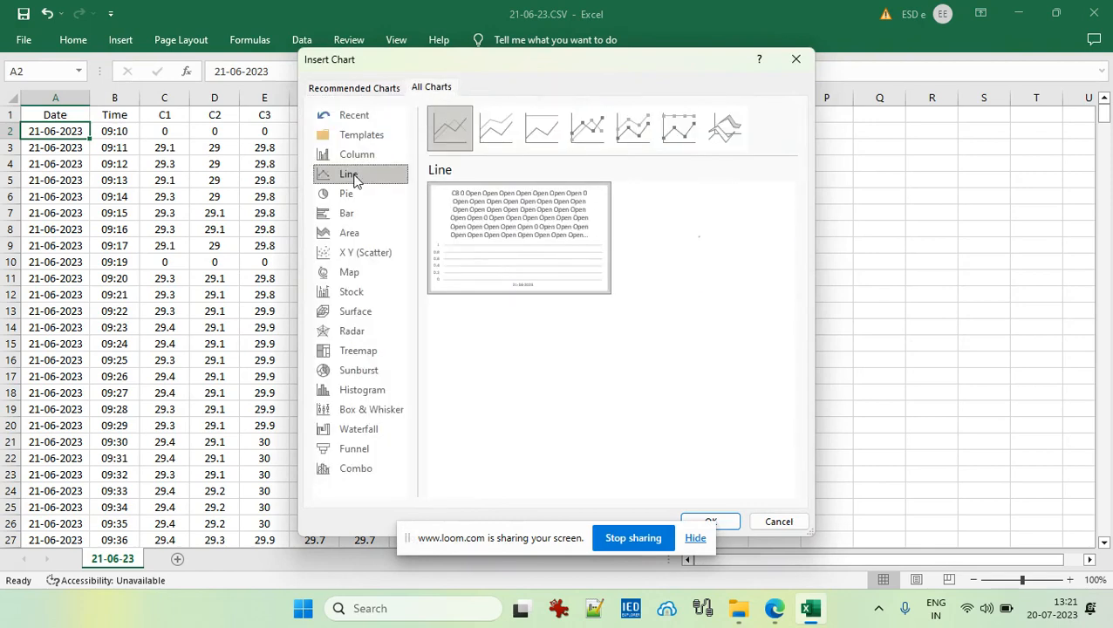
pyautogui.click(502, 137)
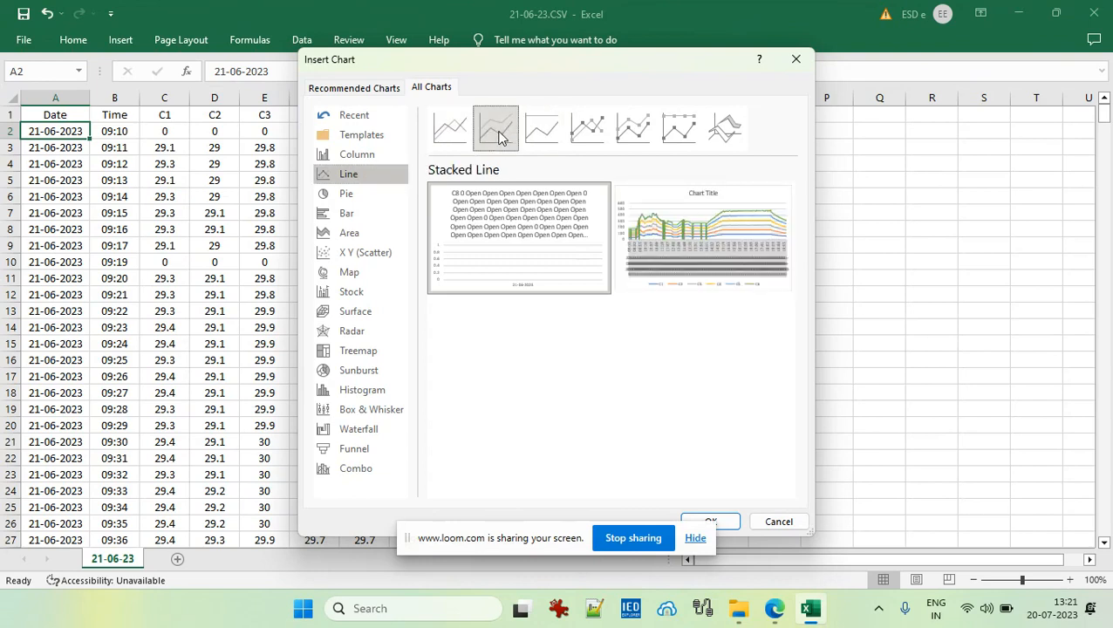
pyautogui.click(534, 133)
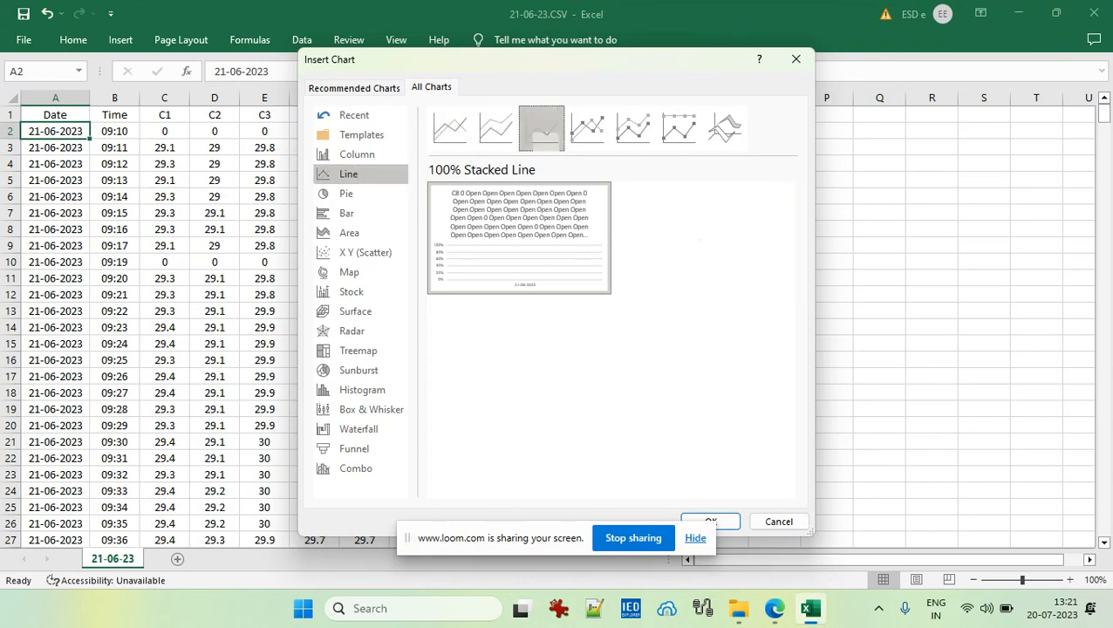
pyautogui.click(463, 138)
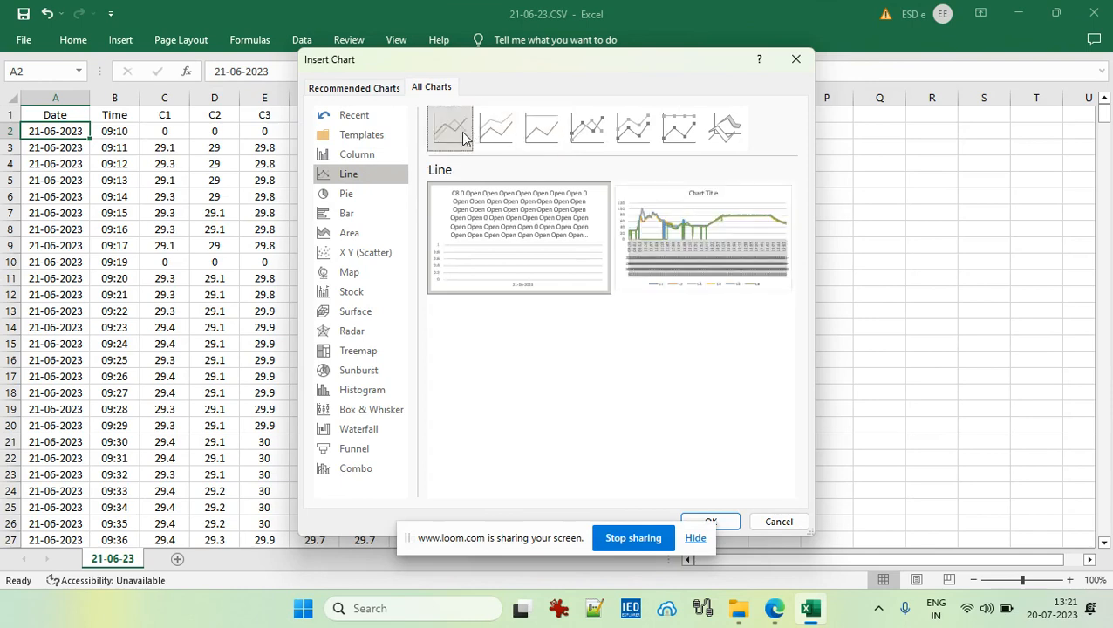
pyautogui.moveTo(715, 262)
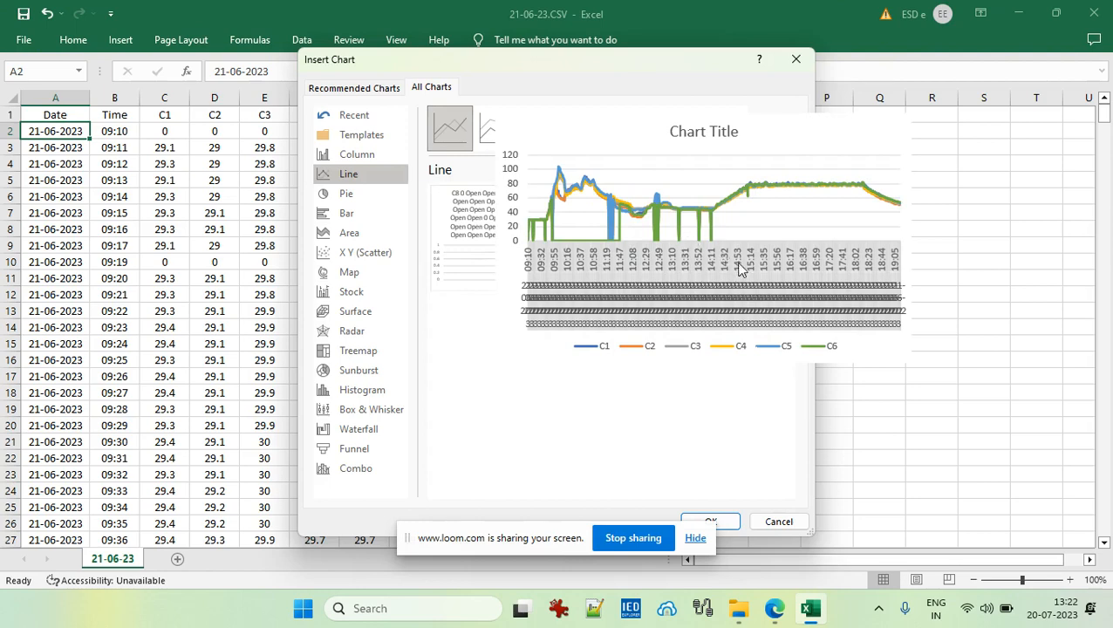
pyautogui.click(715, 522)
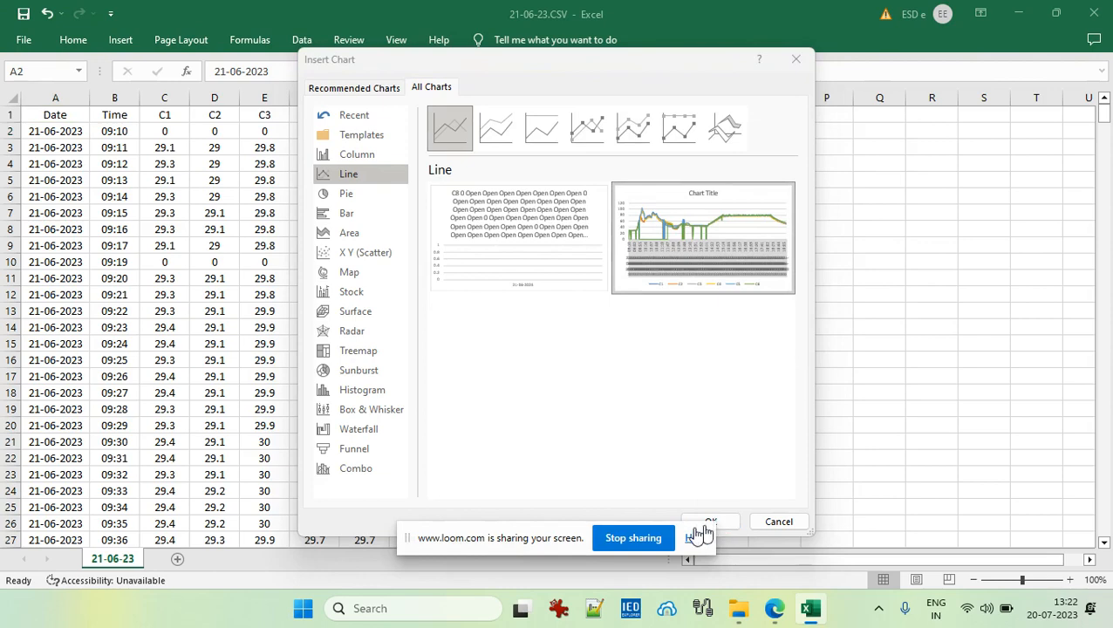
pyautogui.click(695, 537)
pyautogui.click(711, 523)
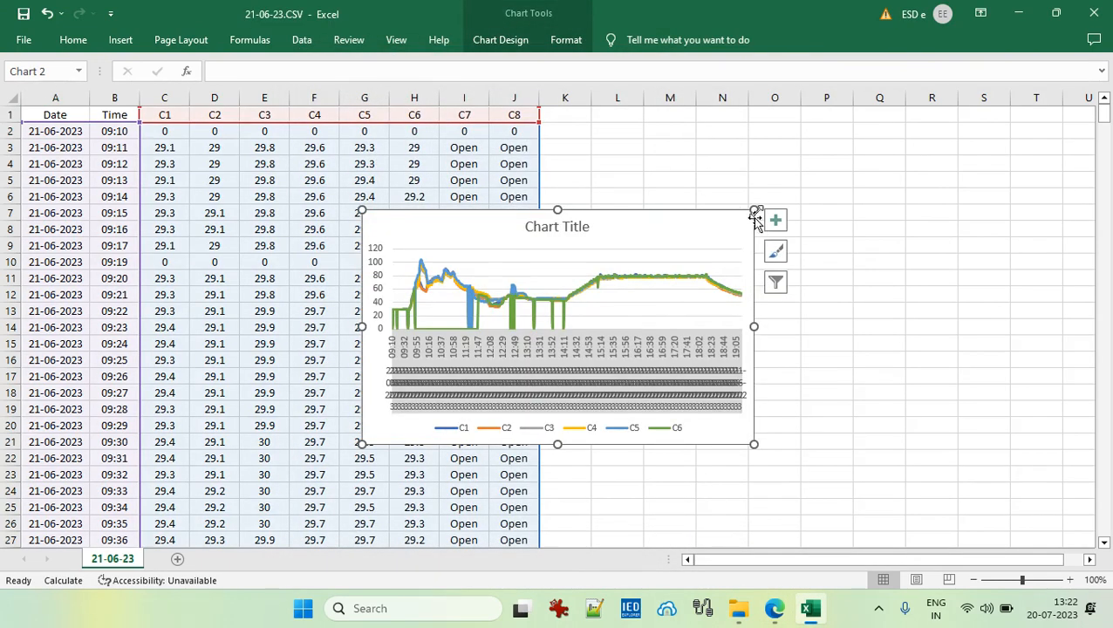
# Step: Enlarge the chart to reach from about column G to column S and row 1 to row 26, and add axis titles
pyautogui.moveTo(755, 211); pyautogui.dragTo(881, 119)
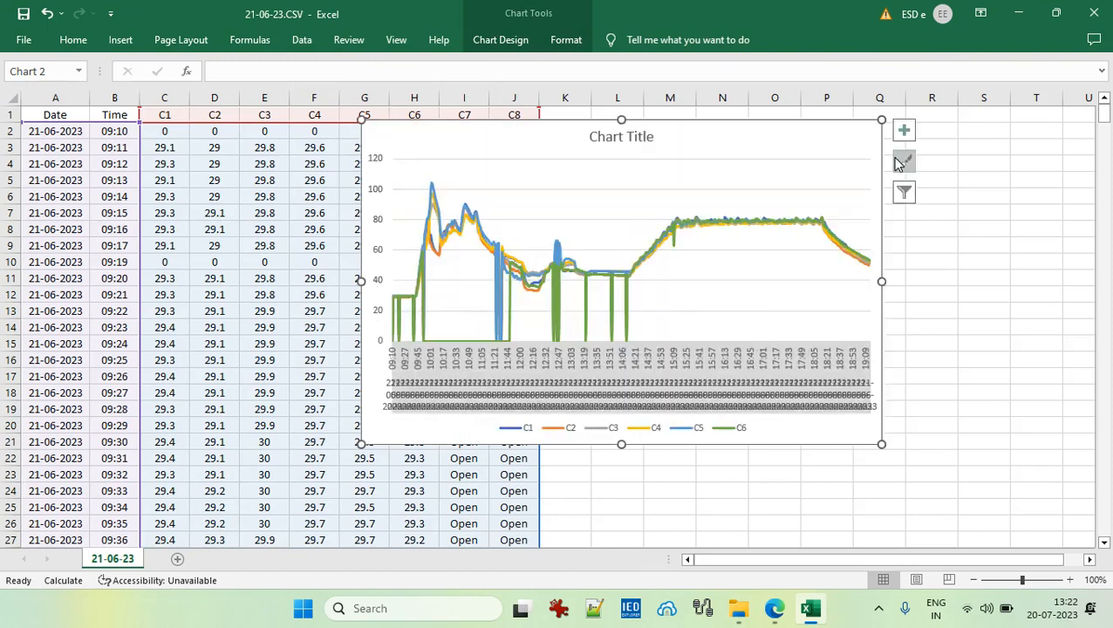
pyautogui.moveTo(882, 444); pyautogui.dragTo(996, 526)
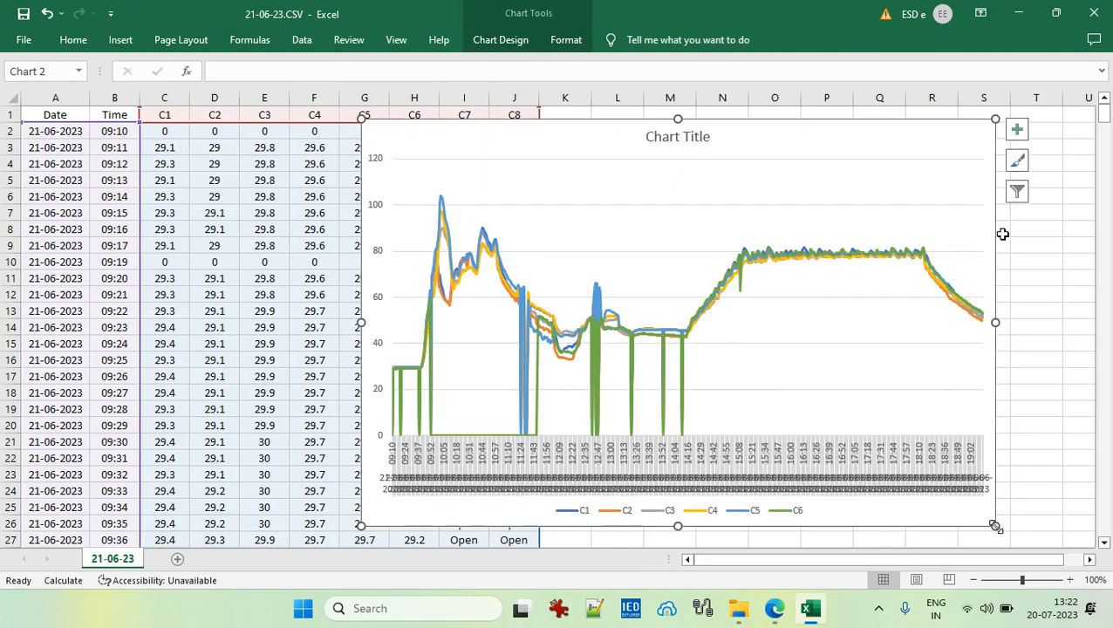
pyautogui.click(1021, 132)
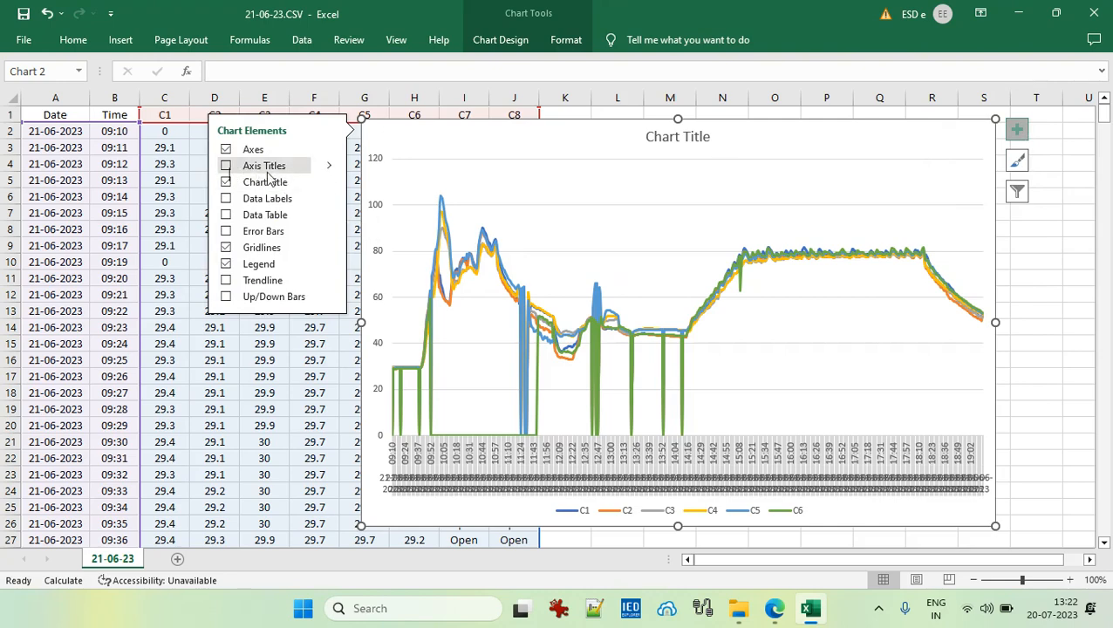
pyautogui.click(226, 166)
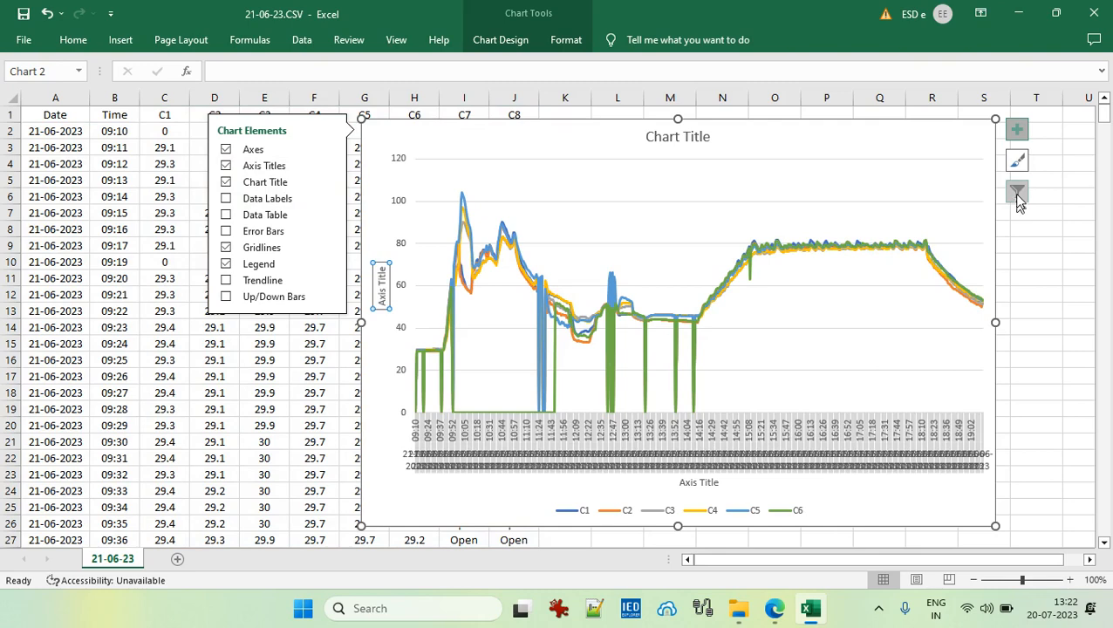
# Step: Change the chart title to "Temperature vs Time on 21 June 2023"
pyautogui.click(695, 137)
pyautogui.doubleClick(696, 137)
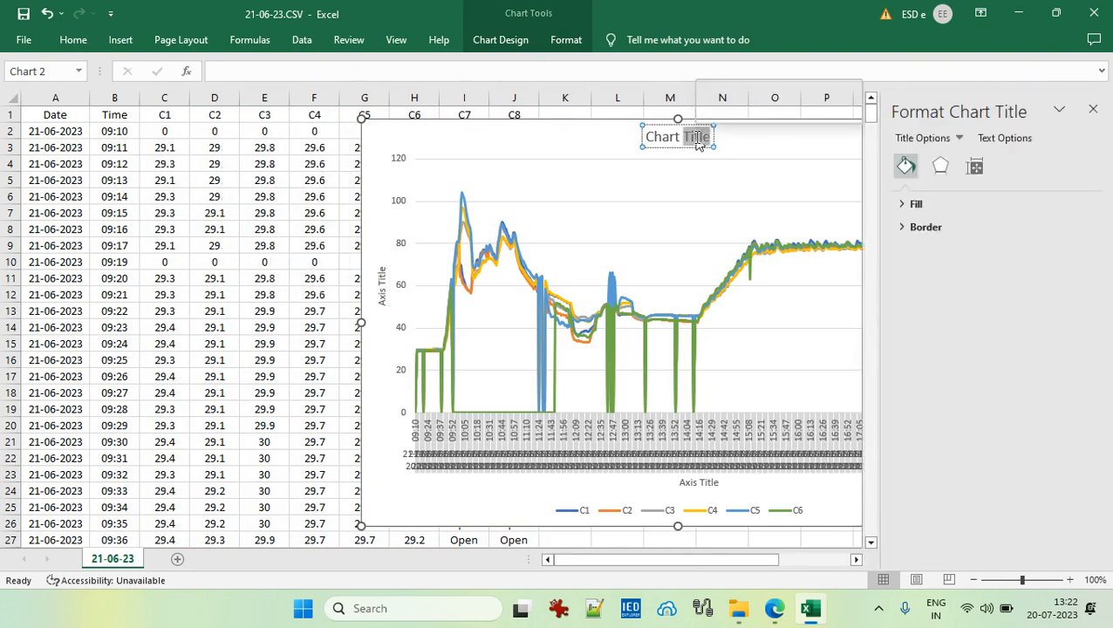
pyautogui.press('BackSpace')
pyautogui.press('BackSpace')
pyautogui.press('BackSpace')
pyautogui.press('BackSpace')
pyautogui.press('BackSpace')
pyautogui.press('BackSpace')
pyautogui.press('BackSpace')
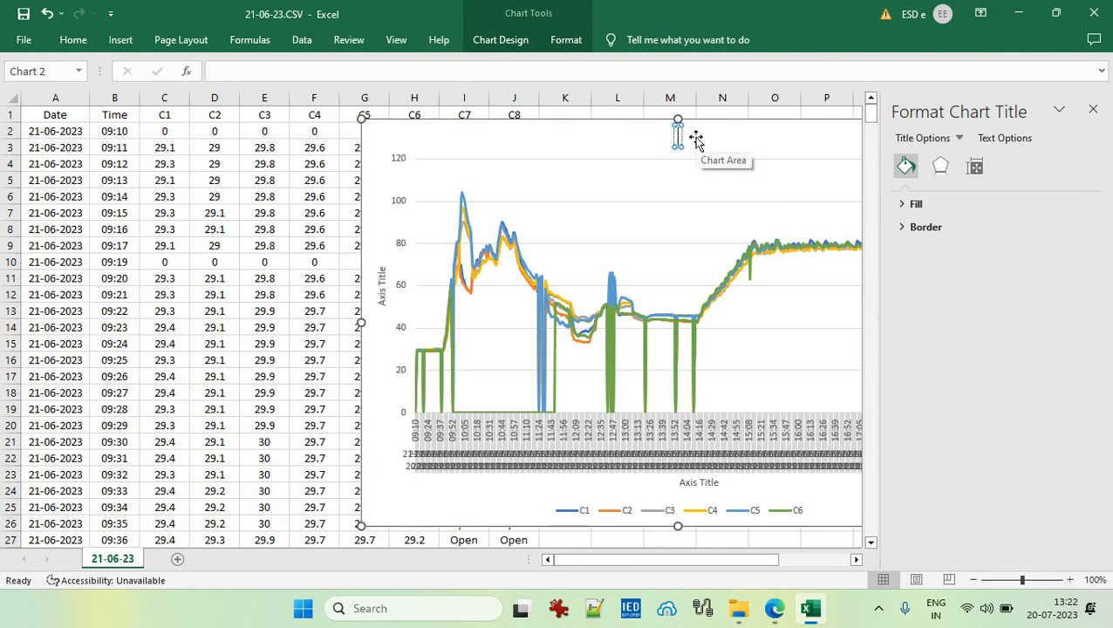
pyautogui.write('EMPE')
pyautogui.press('BackSpace')
pyautogui.press('BackSpace')
pyautogui.press('BackSpace')
pyautogui.press('BackSpace')
pyautogui.write('Te')
pyautogui.write('mpera')
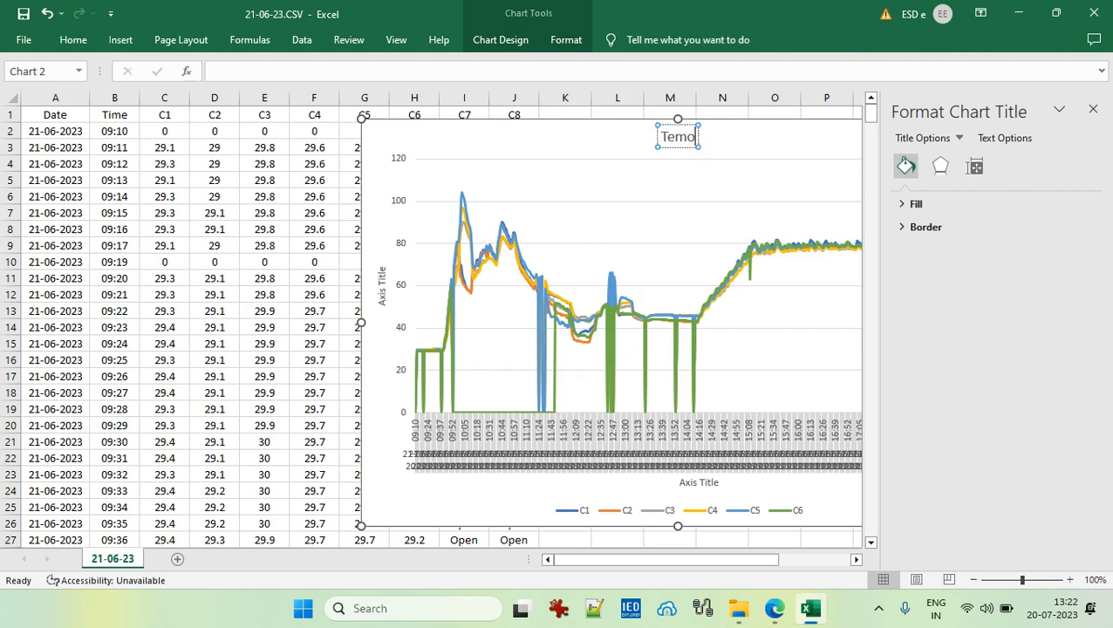
pyautogui.write('ture')
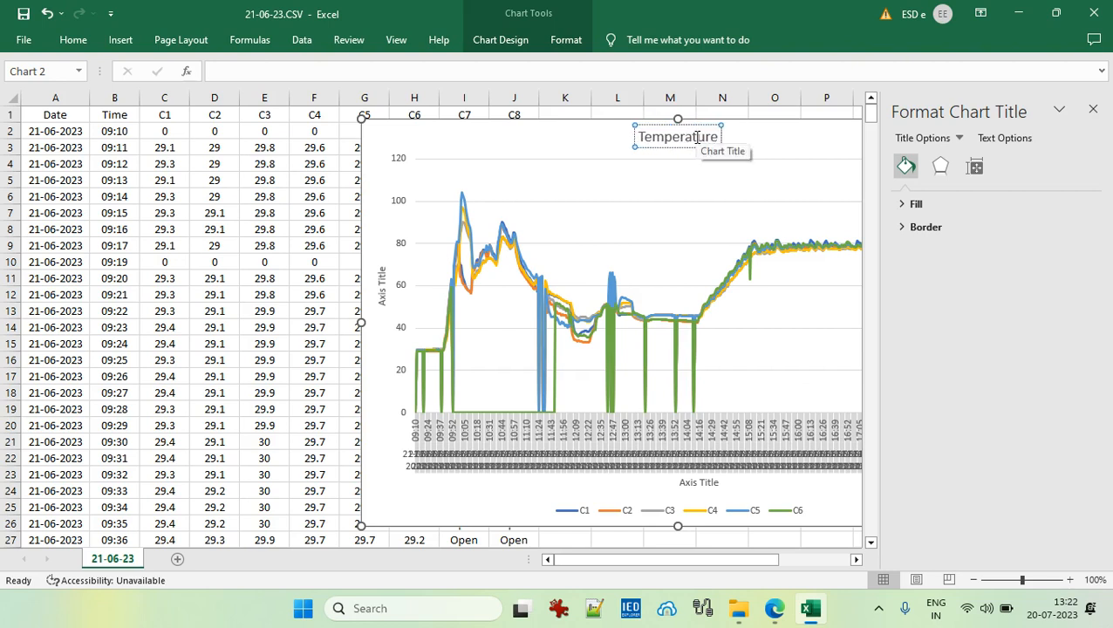
pyautogui.write(' vs Time')
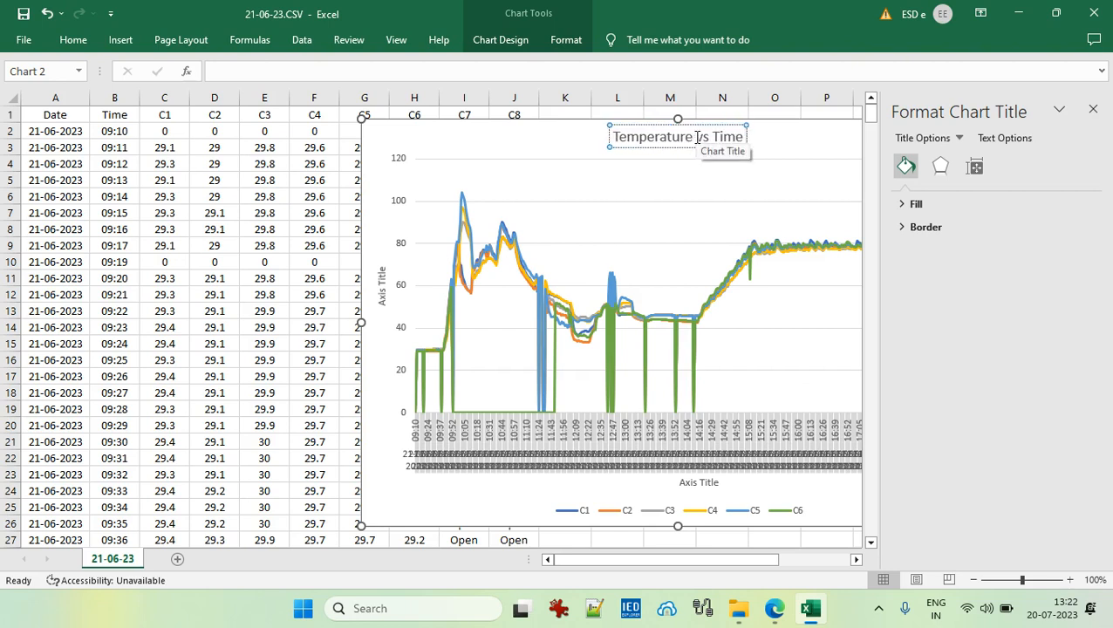
pyautogui.write(' on 21')
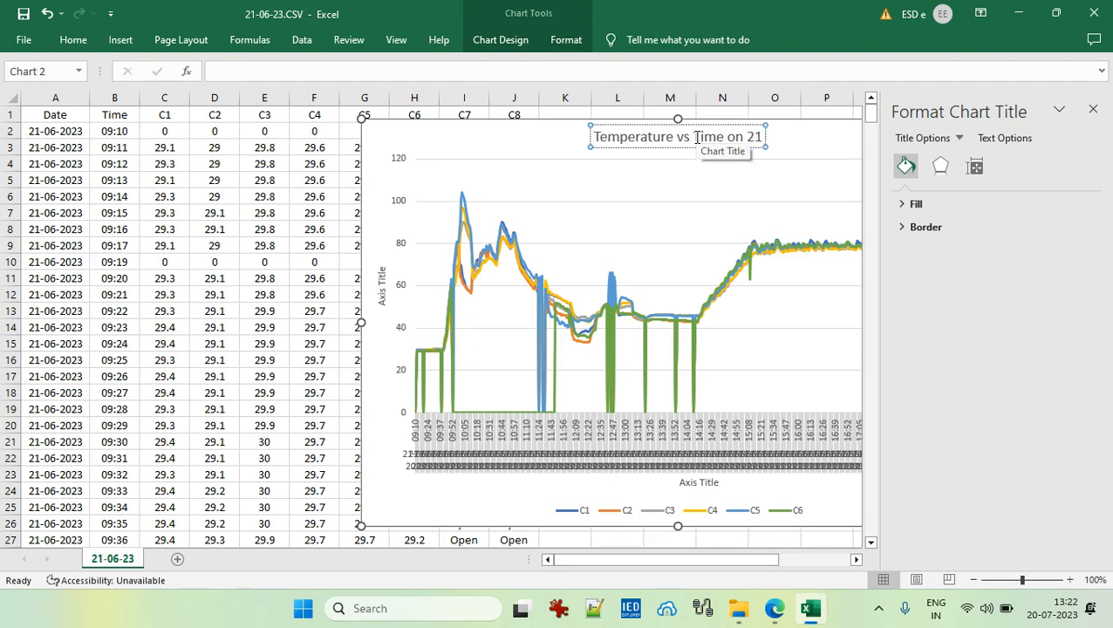
pyautogui.write(' June 2023')
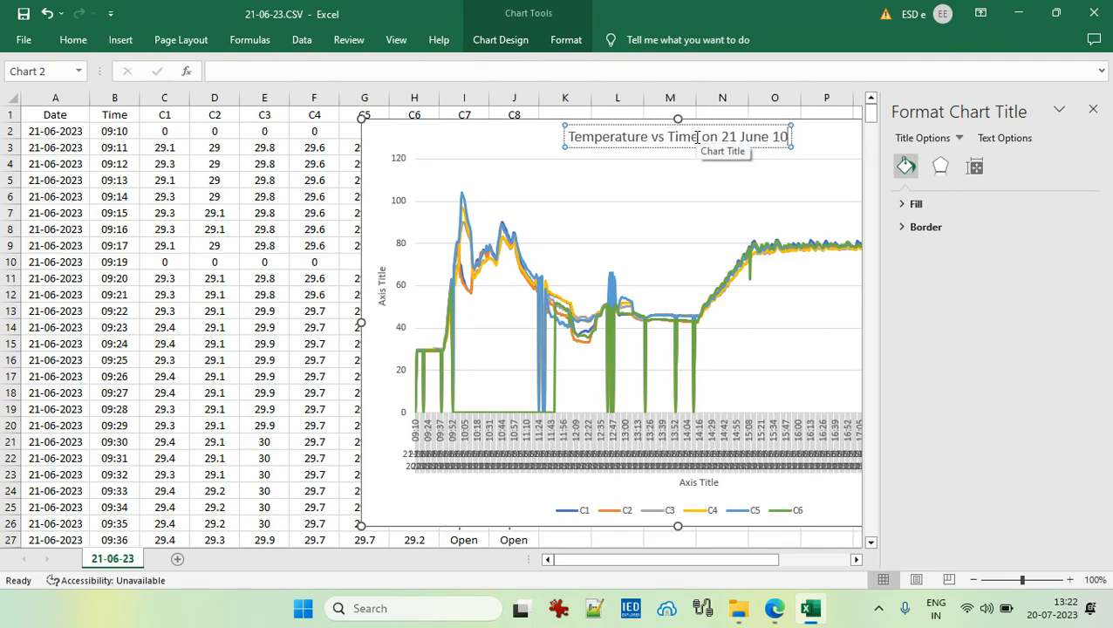
# Step: Set the vertical axis title to "Tempeature" and close the axis title formatting options
pyautogui.click(382, 300)
pyautogui.doubleClick(382, 299)
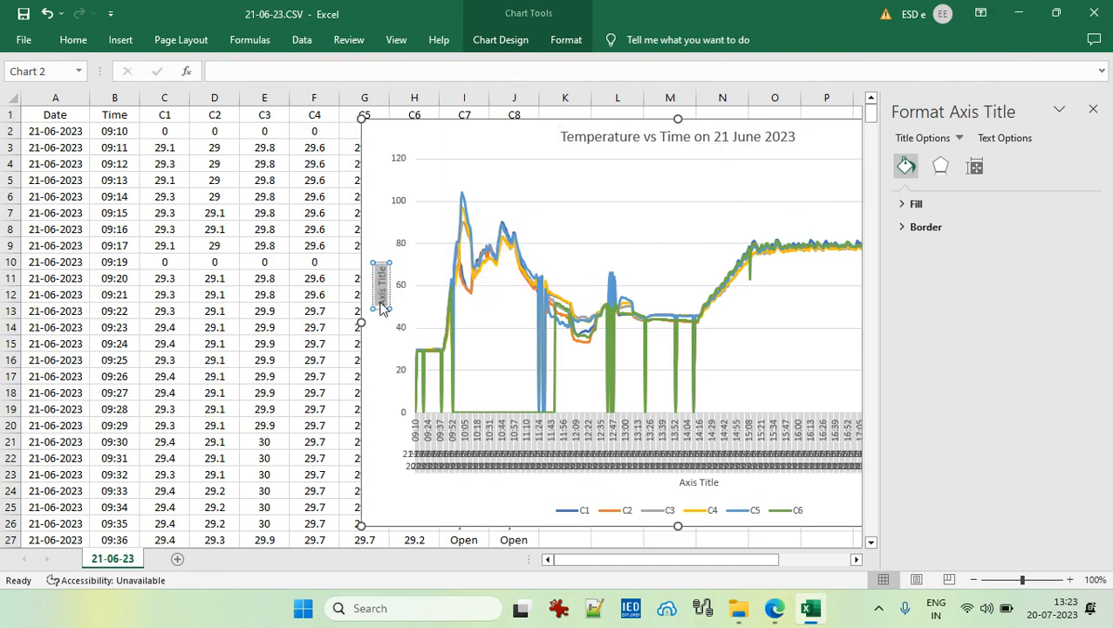
pyautogui.write('Temperature')
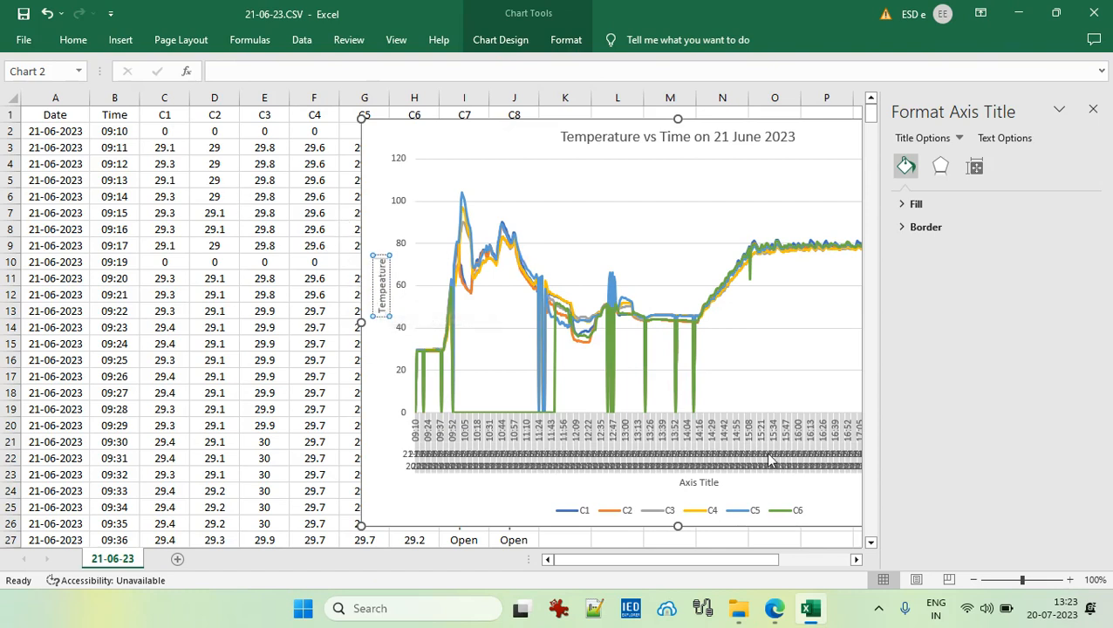
pyautogui.click(1093, 109)
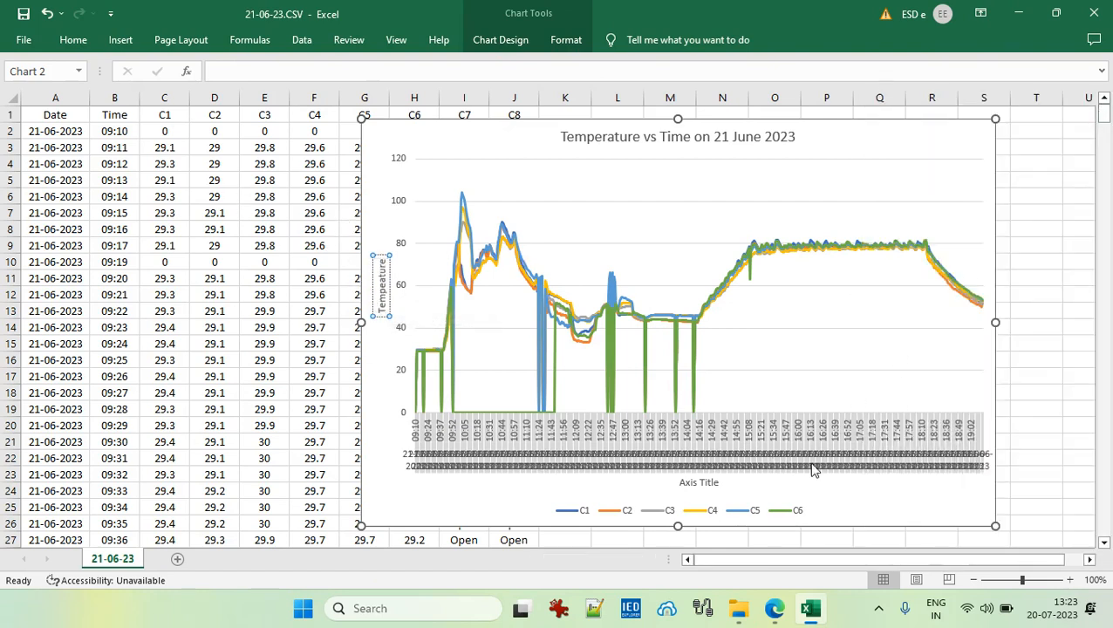
# Step: Set the horizontal axis title to "Time" and close the chart formatting options
pyautogui.doubleClick(709, 480)
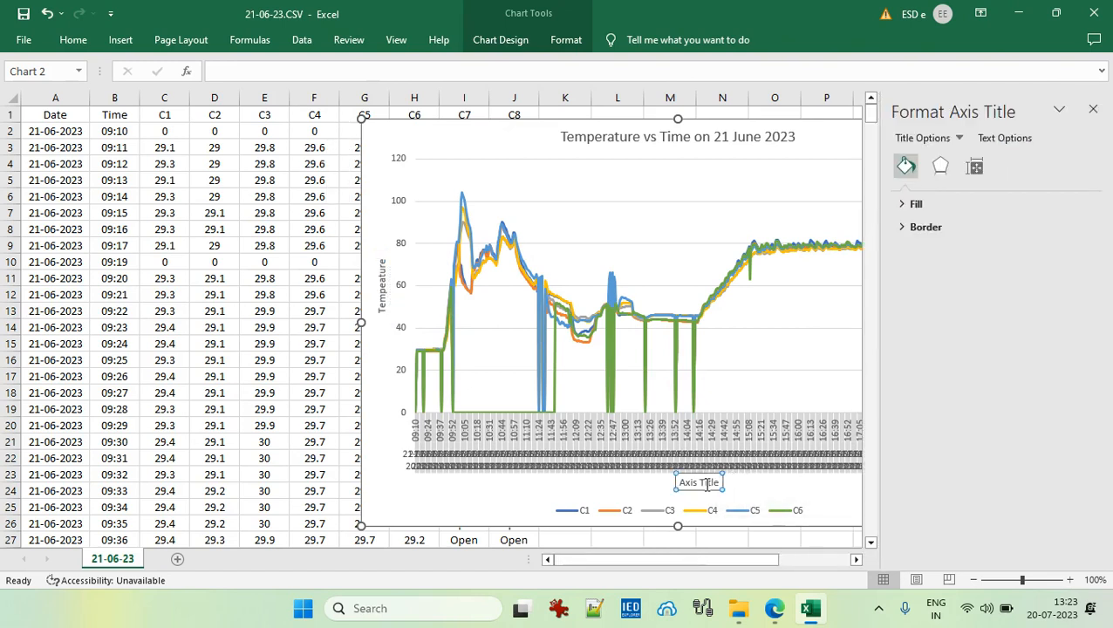
pyautogui.tripleClick(708, 484)
pyautogui.press('BackSpace')
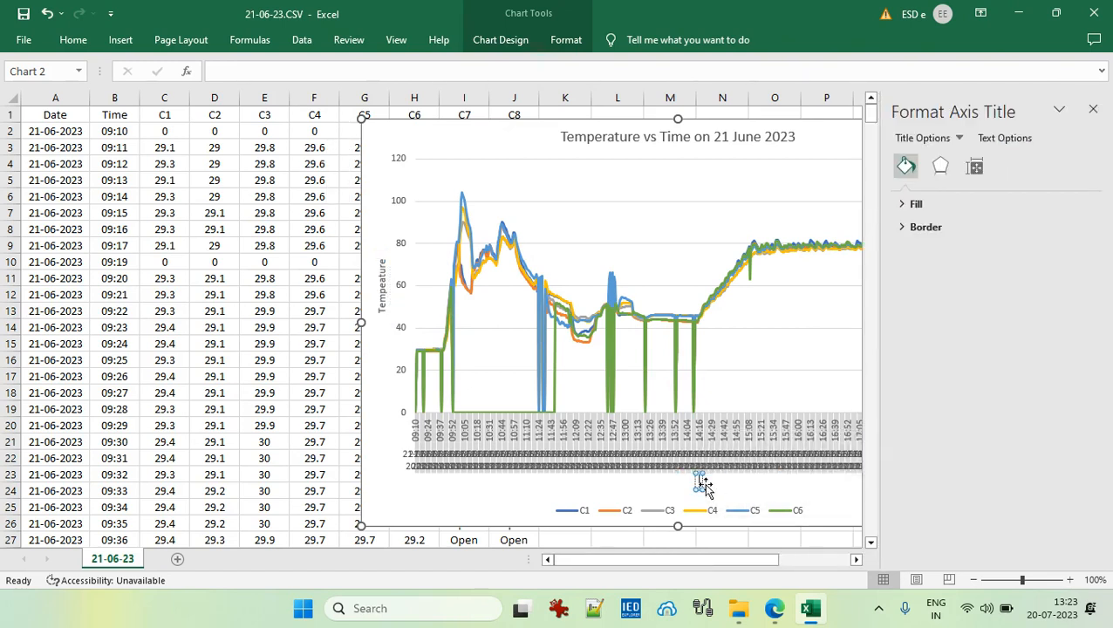
pyautogui.write('Time')
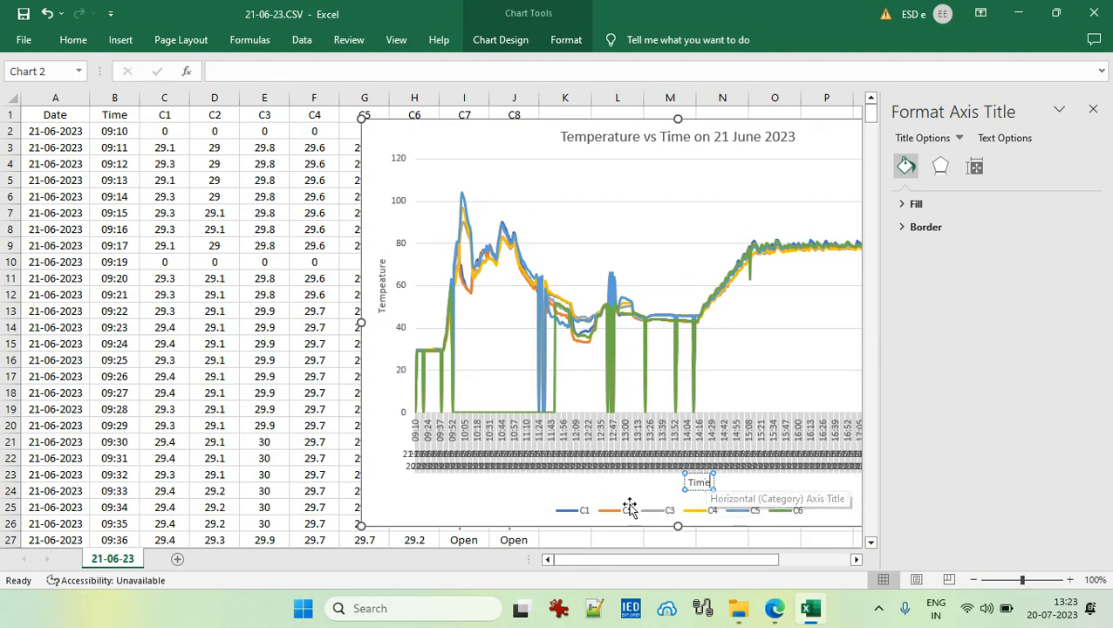
pyautogui.click(498, 491)
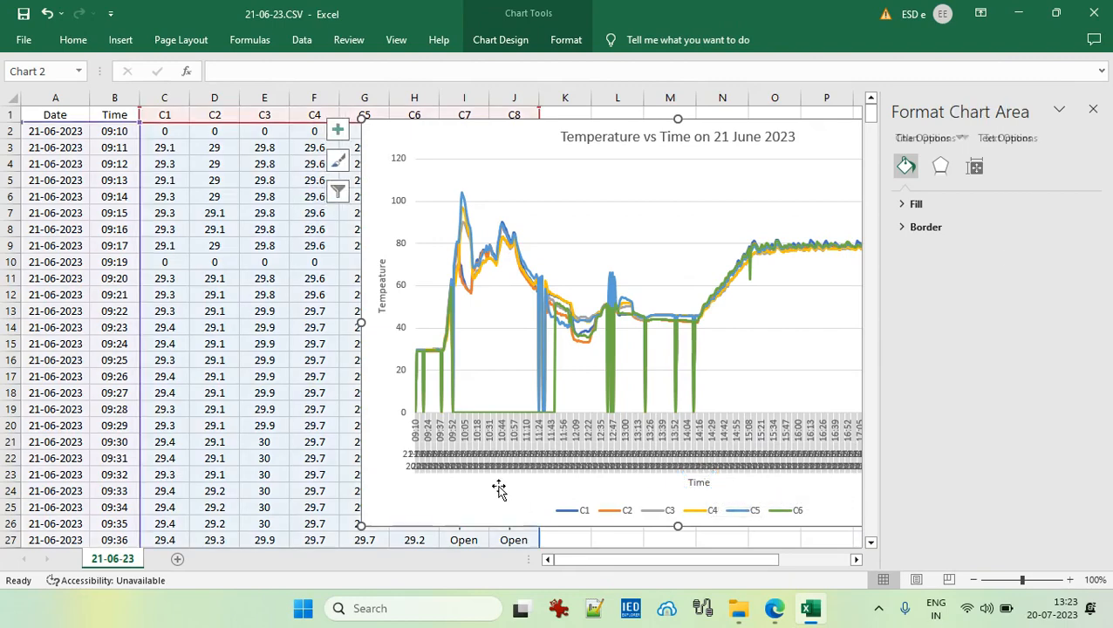
pyautogui.click(1093, 110)
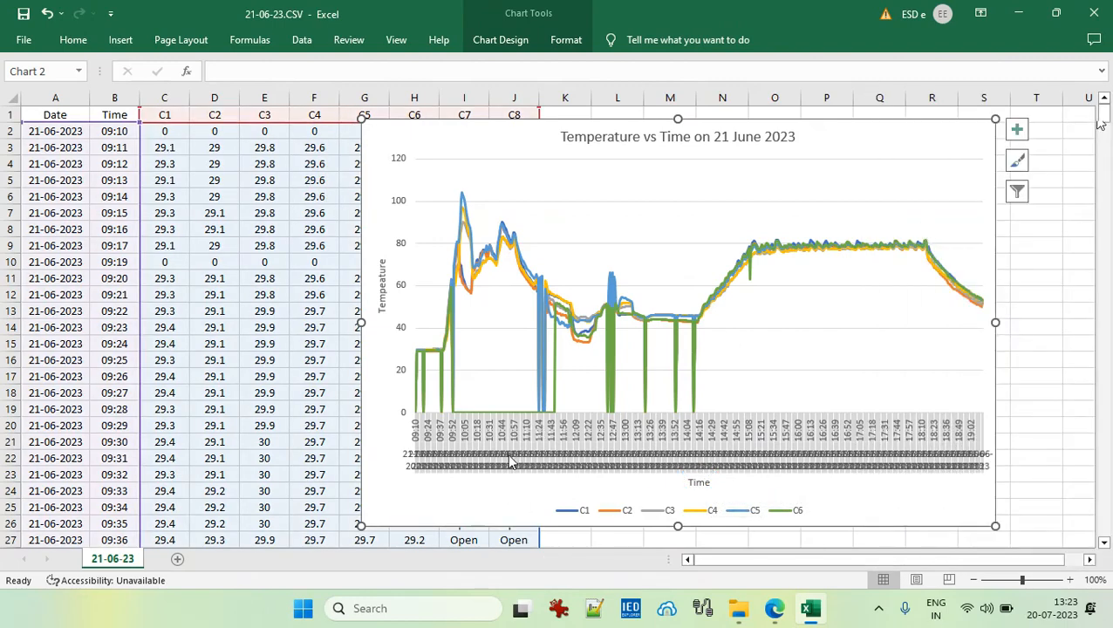
# Step: Edit the chart's data source so the horizontal axis labels use only the Time column, ='21-06-23'!$B:$B
pyautogui.click(402, 427)
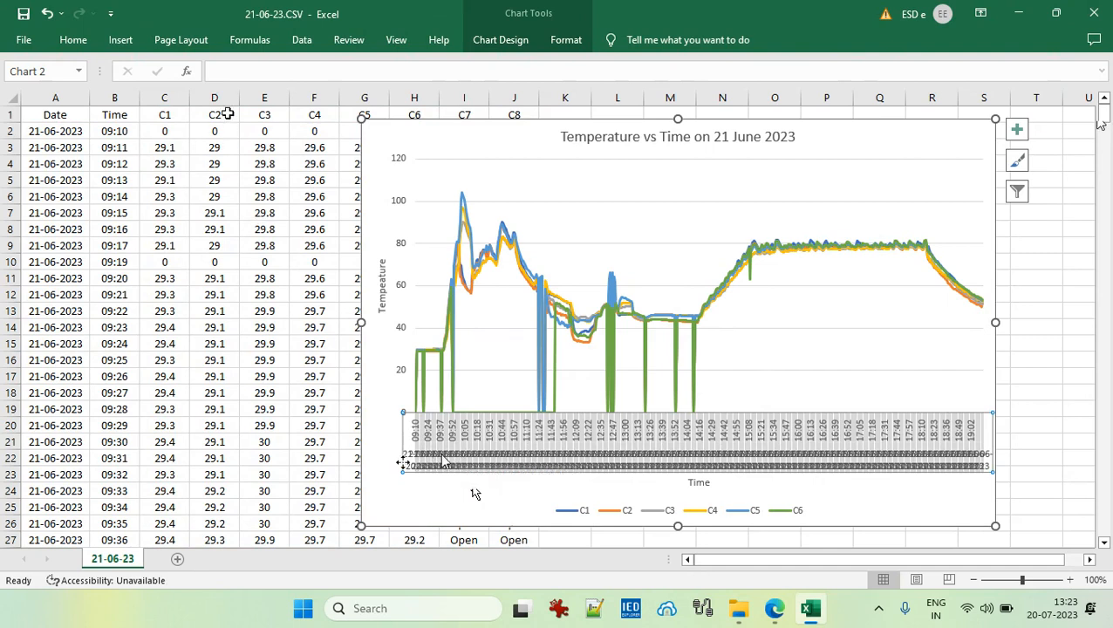
pyautogui.click(1016, 193)
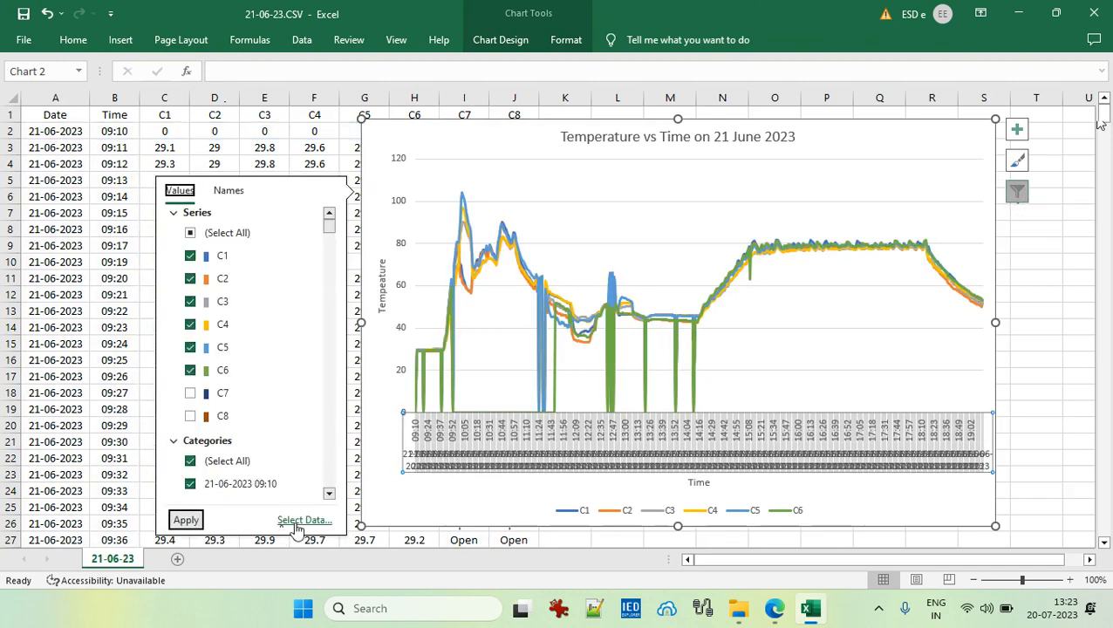
pyautogui.click(297, 521)
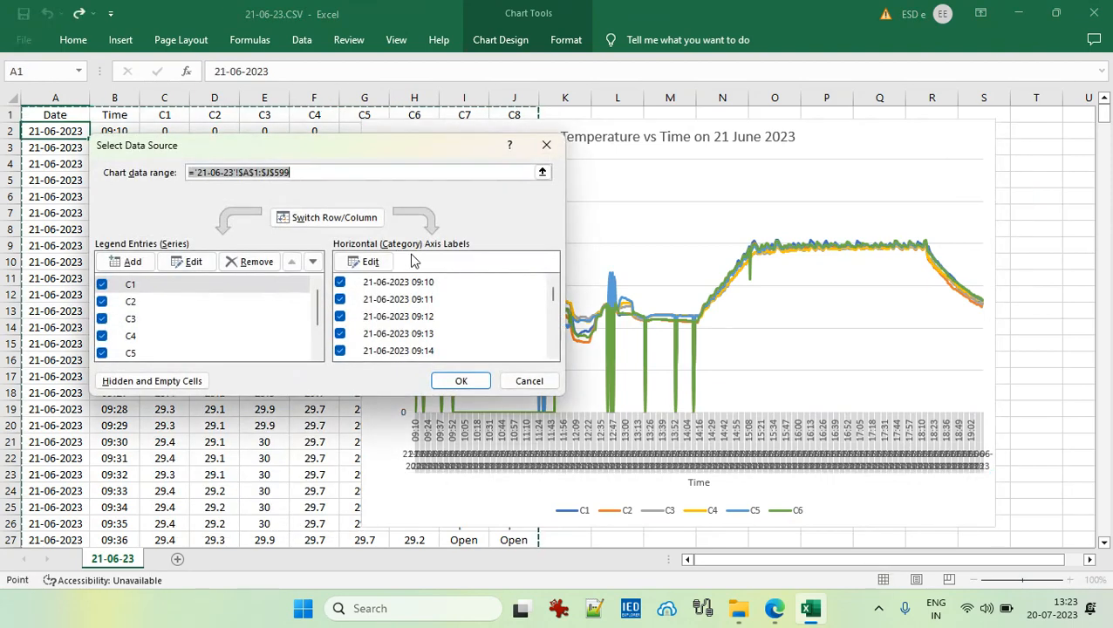
pyautogui.click(377, 262)
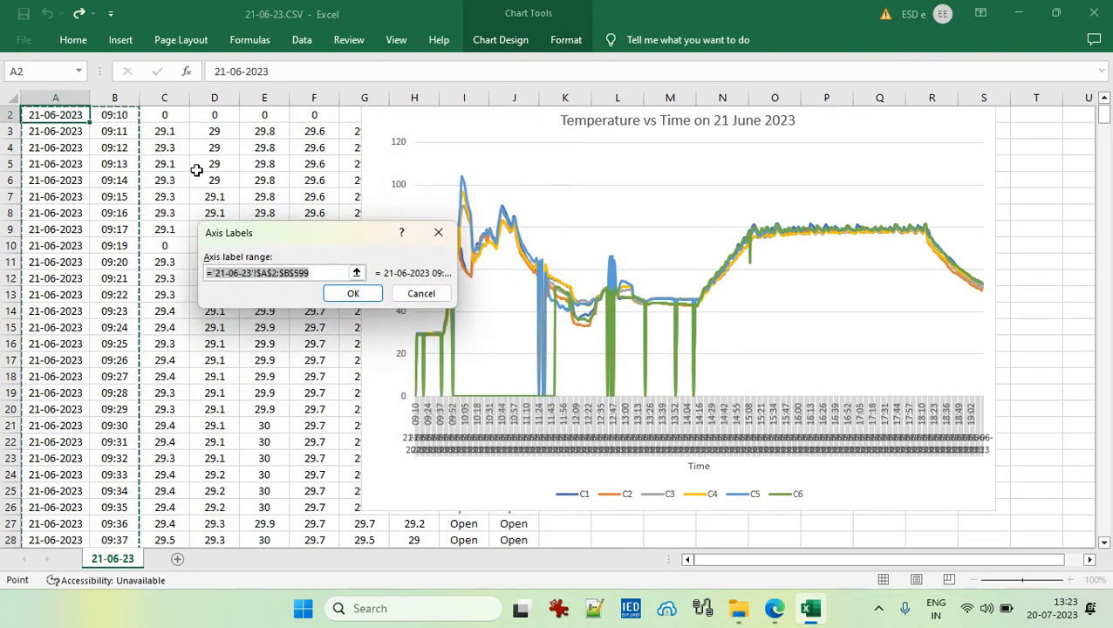
pyautogui.click(125, 98)
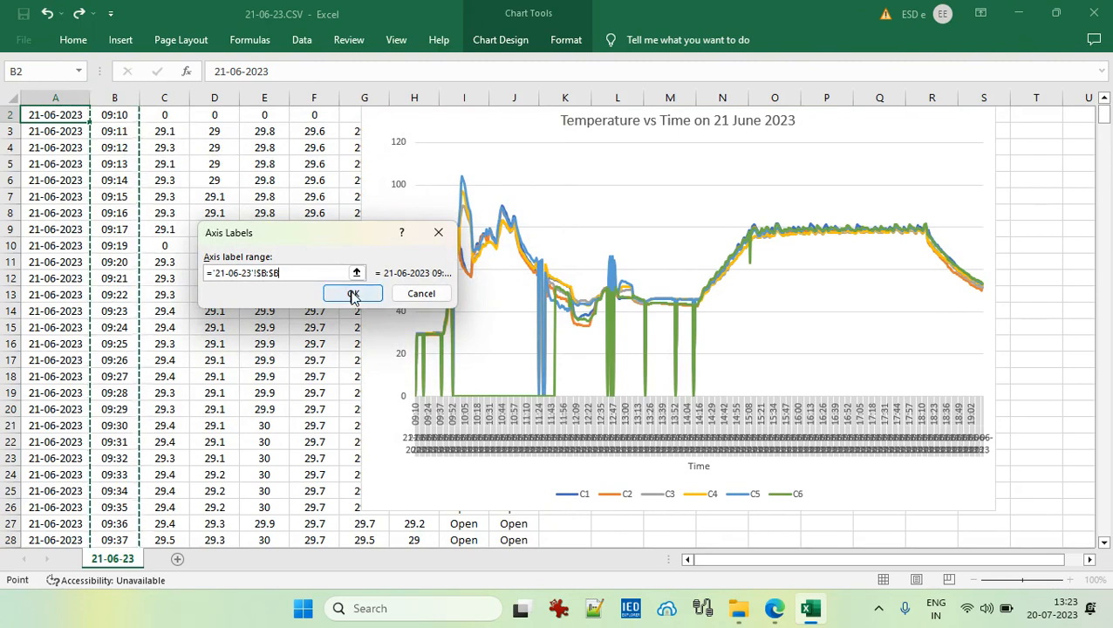
pyautogui.click(57, 98)
pyautogui.click(115, 98)
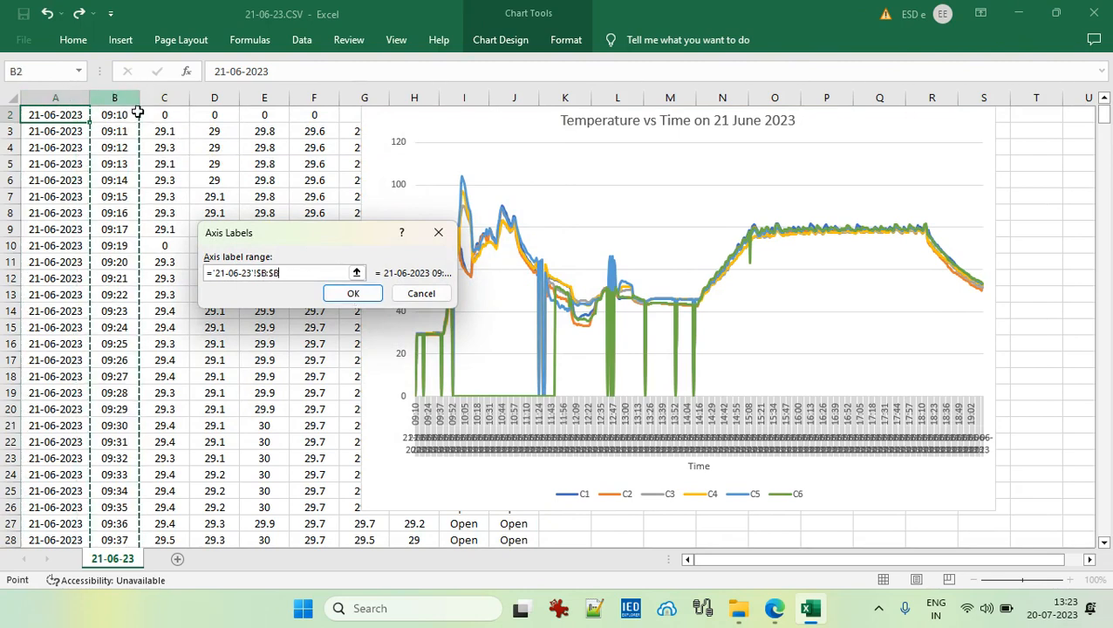
pyautogui.click(353, 295)
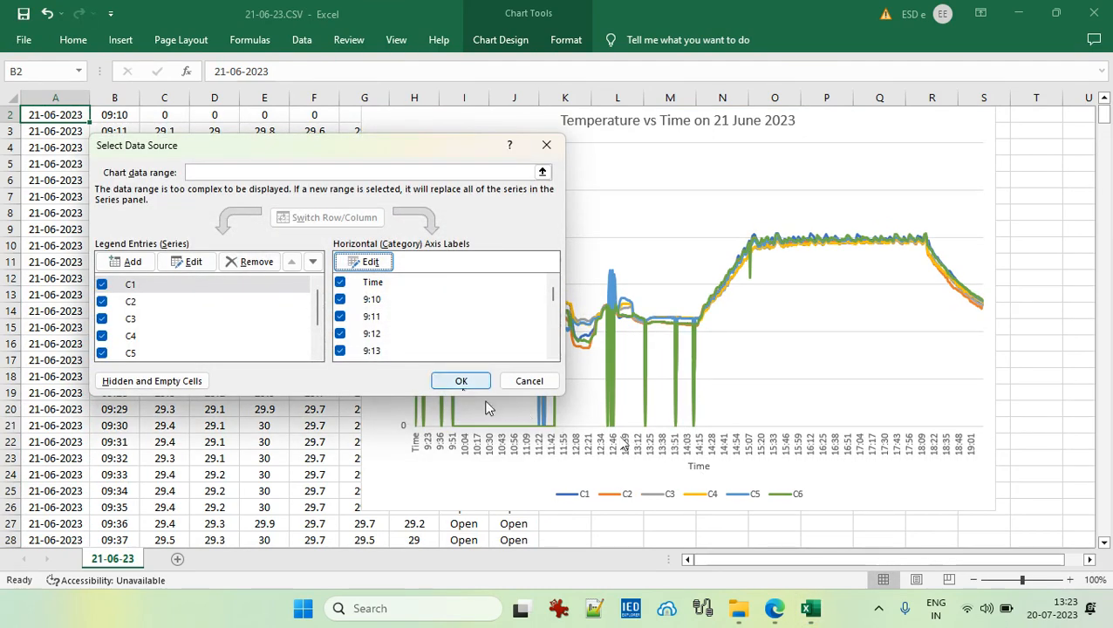
pyautogui.click(462, 382)
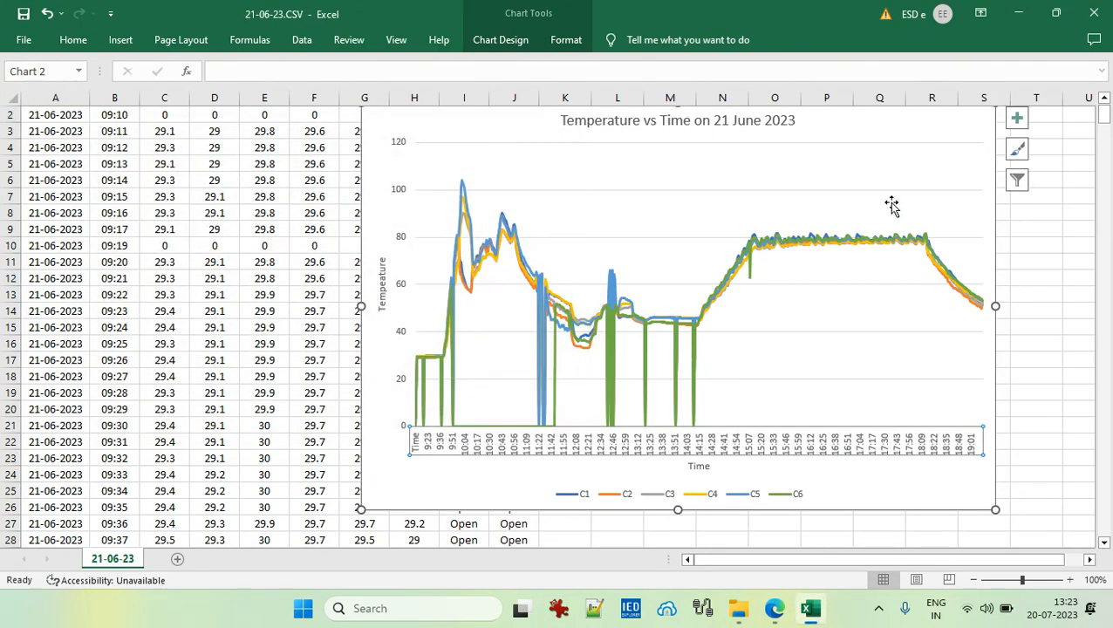
pyautogui.click(1104, 101)
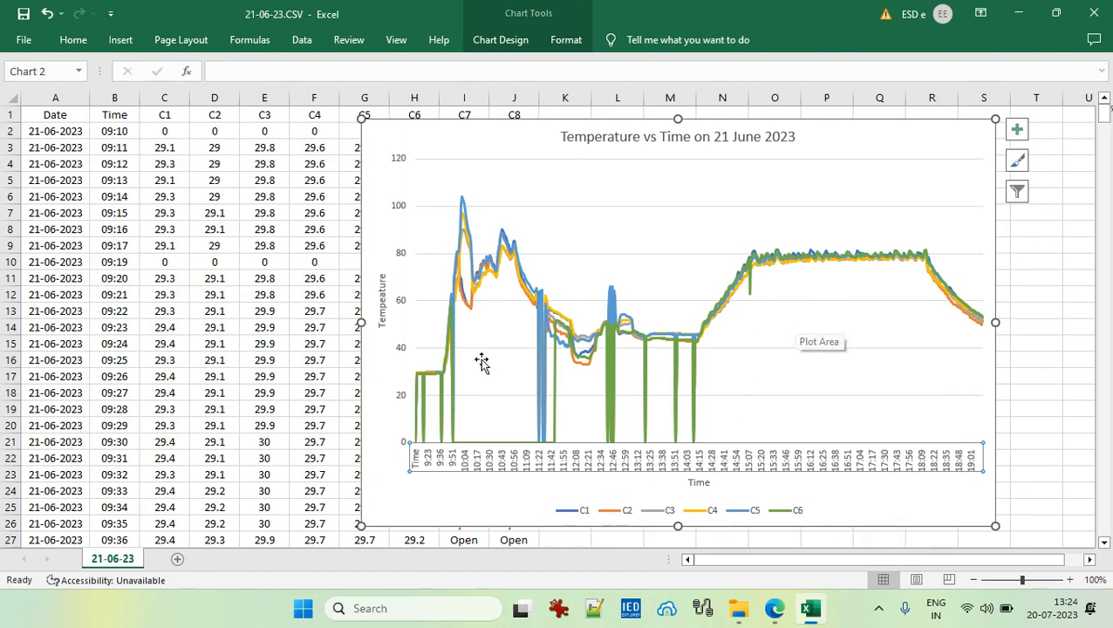
# Step: Save the charted CSV file and close it, returning to the desktop
pyautogui.click(28, 16)
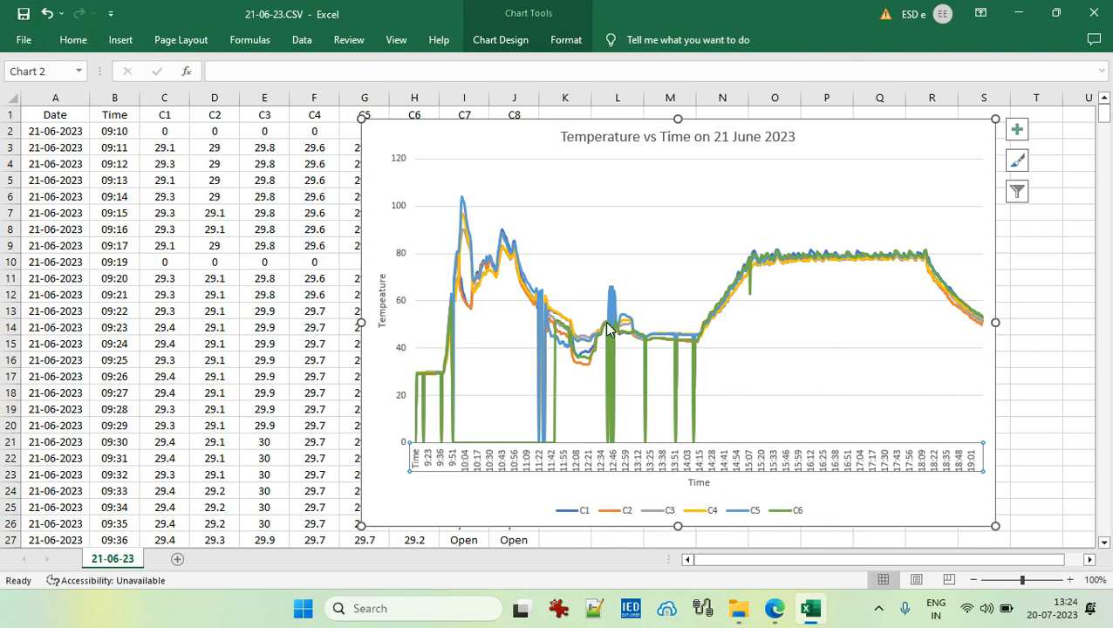
pyautogui.click(820, 615)
pyautogui.click(820, 616)
pyautogui.click(1096, 14)
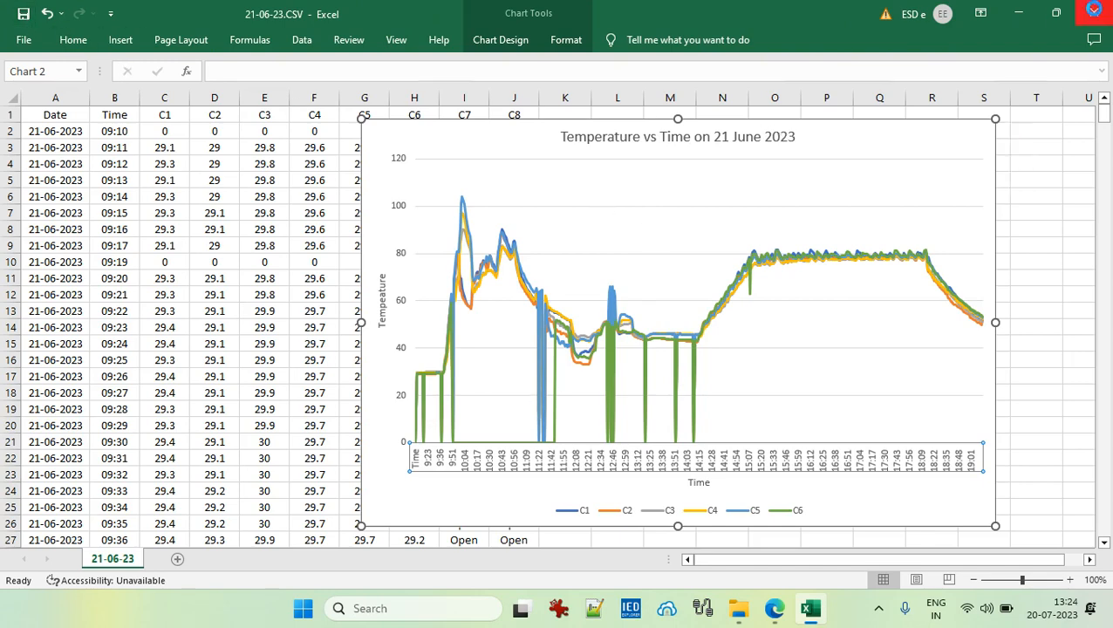
pyautogui.press('super+d')
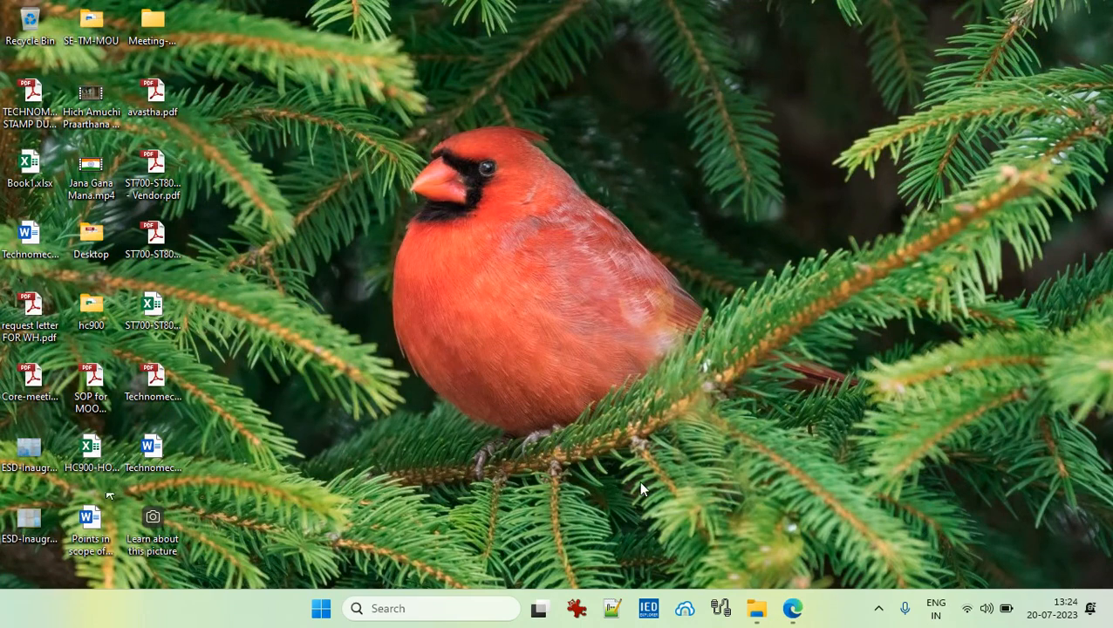
# Step: Reopen 21-06-23.CSV and check the sheet for the saved chart
pyautogui.click(773, 613)
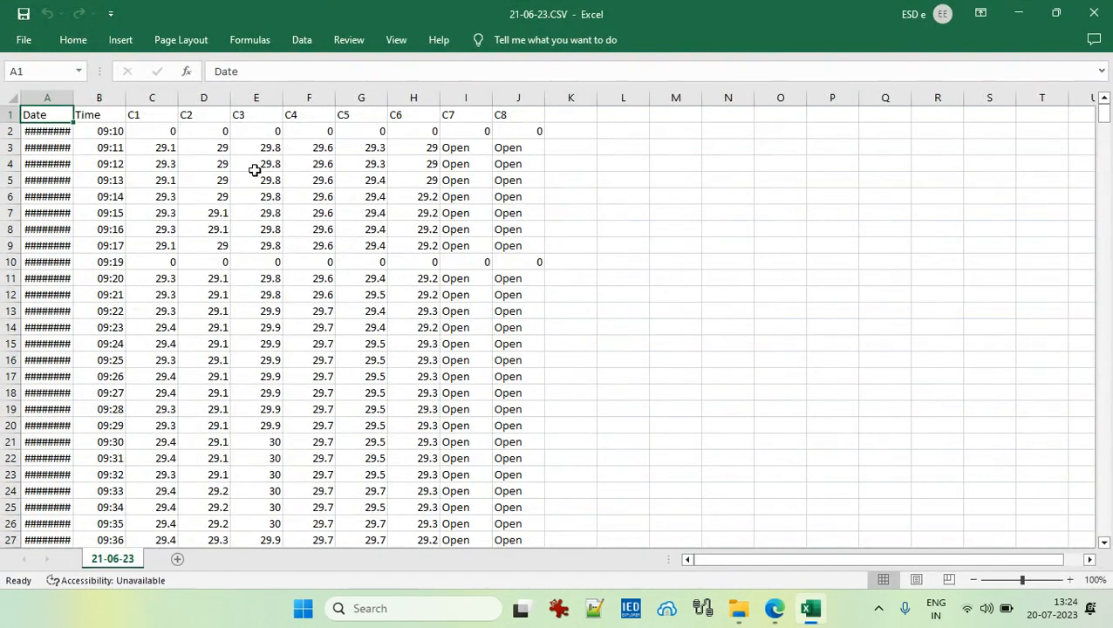
pyautogui.hscroll(1, 458, 229)
pyautogui.scroll(-1, 458, 228)
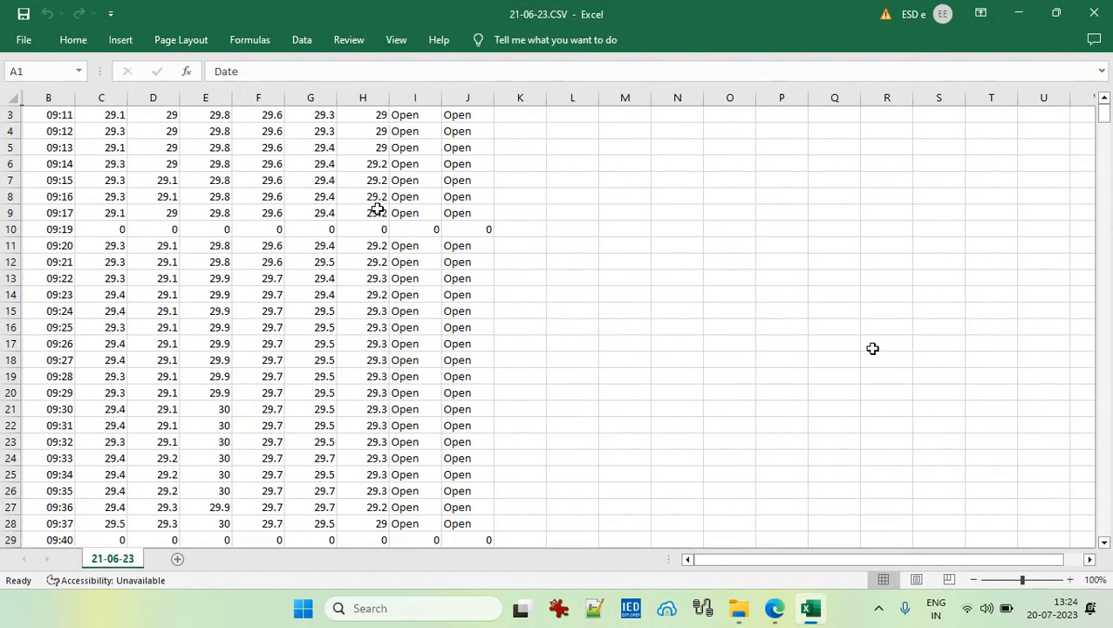
pyautogui.click(689, 561)
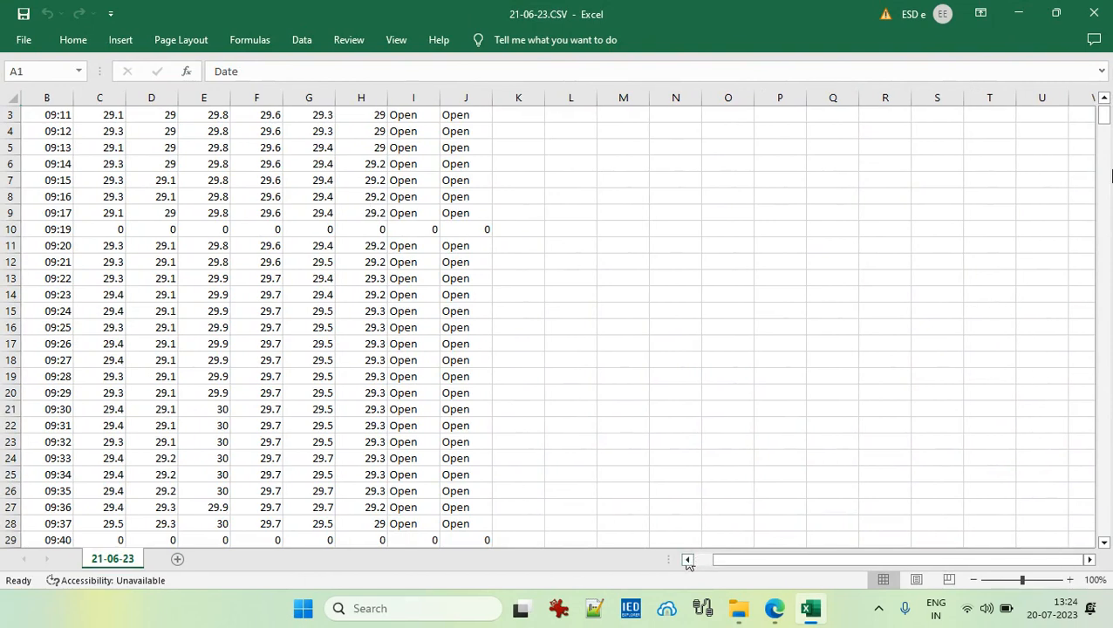
pyautogui.click(1105, 98)
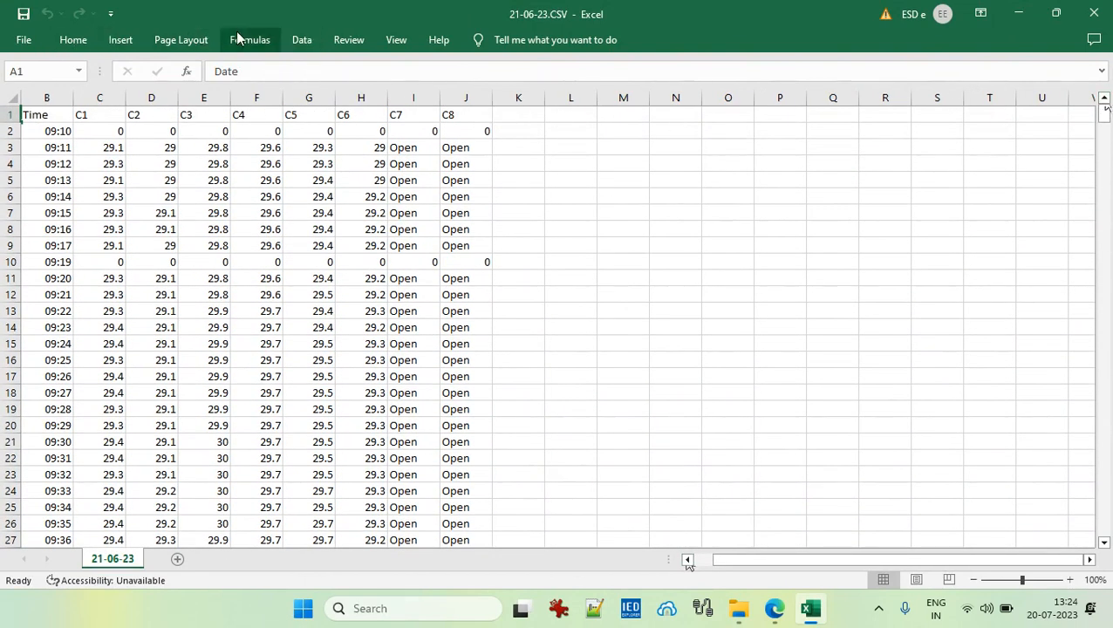
# Step: Insert a basic Line chart with each channel as its own series, enlarged to about columns H to U and rows 2 to 26
pyautogui.click(135, 44)
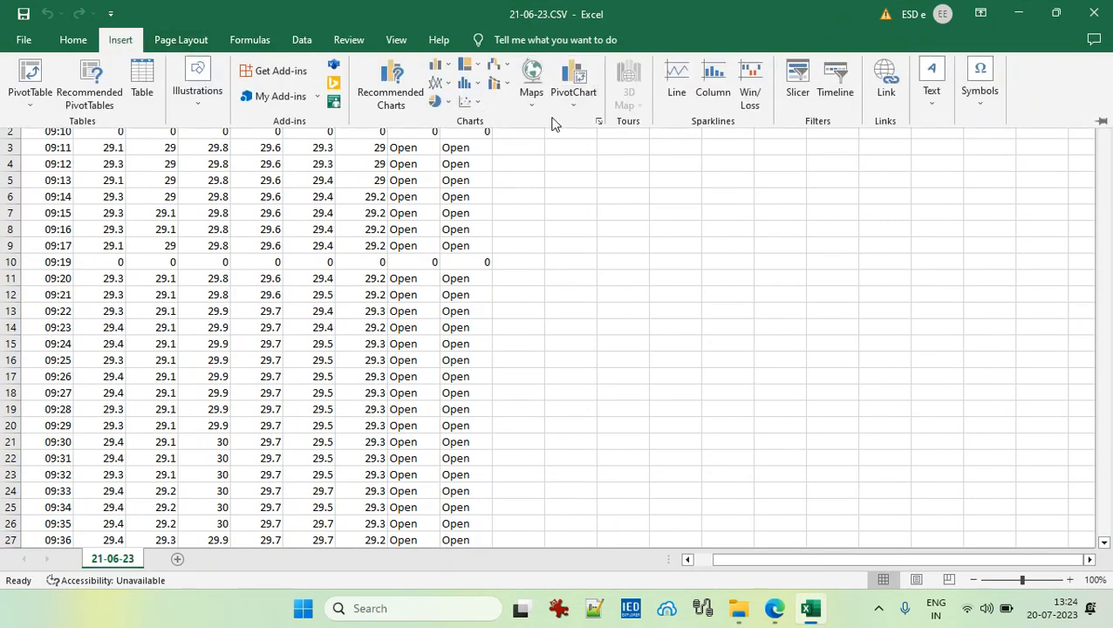
pyautogui.click(598, 122)
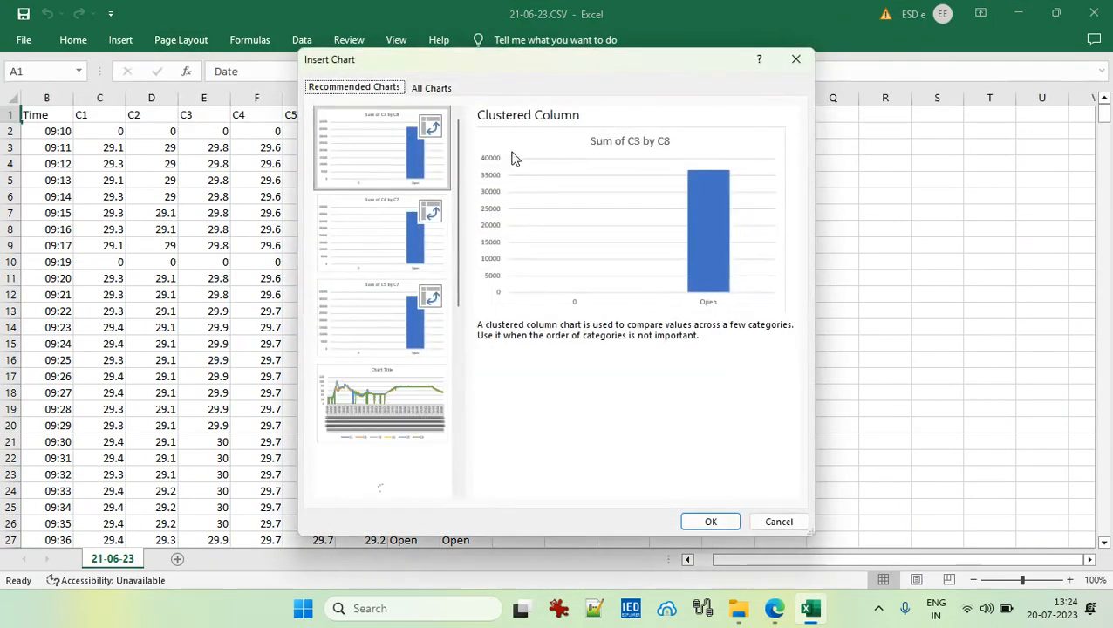
pyautogui.click(428, 88)
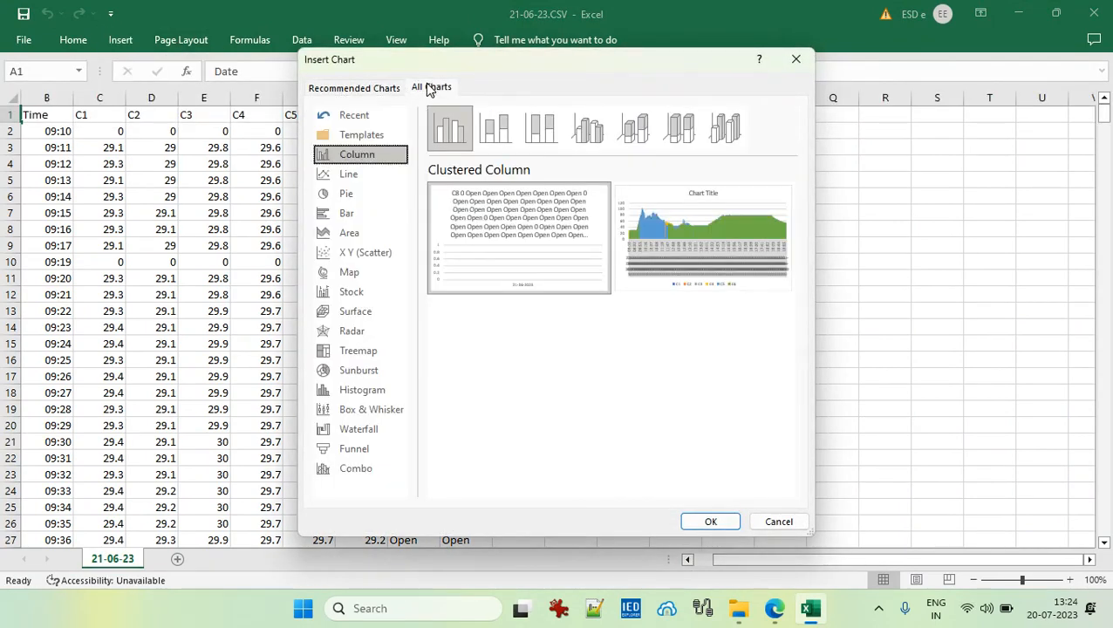
pyautogui.click(389, 179)
pyautogui.click(513, 129)
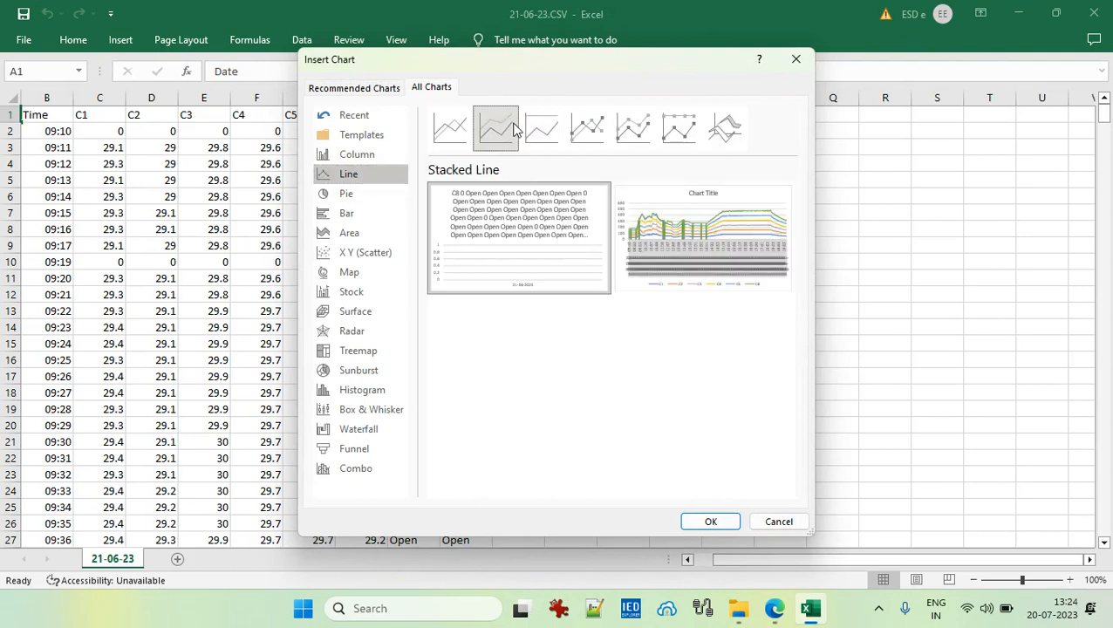
pyautogui.click(462, 128)
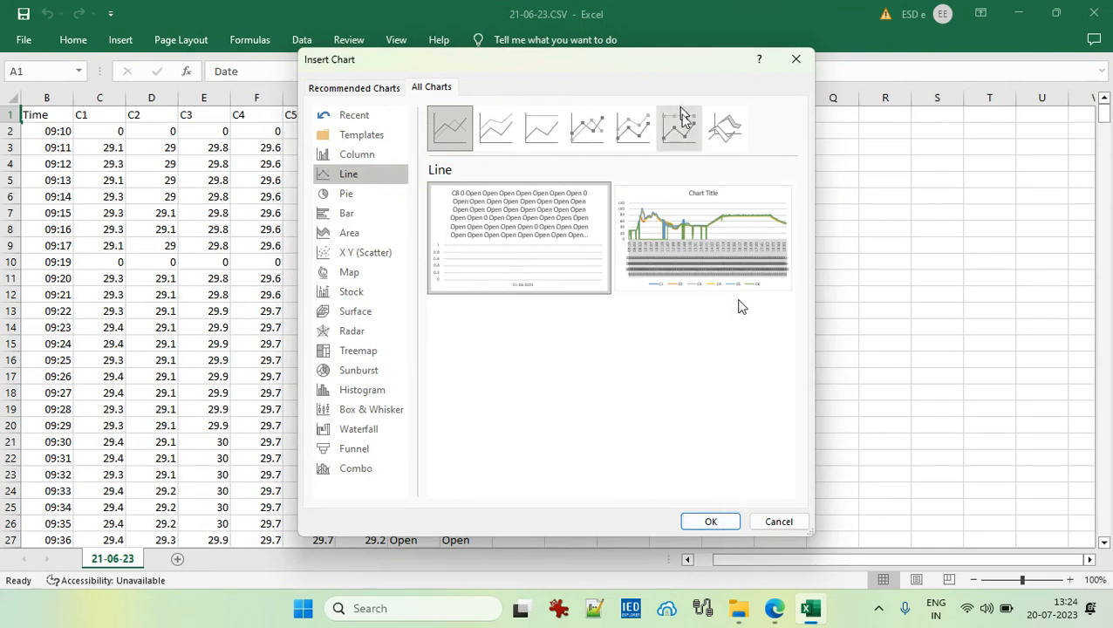
pyautogui.click(703, 262)
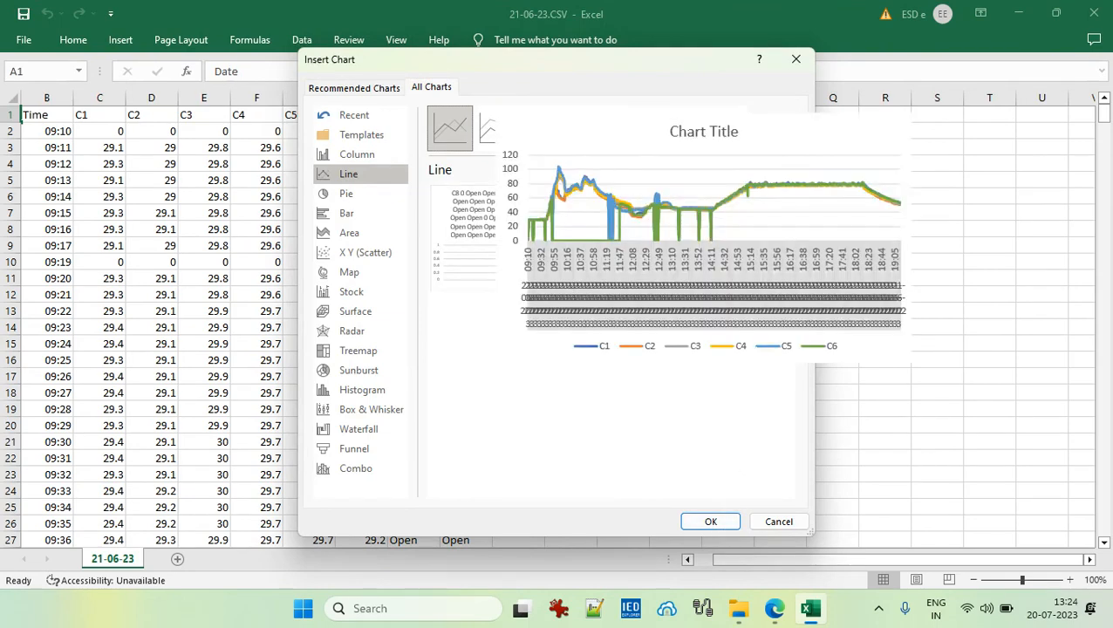
pyautogui.click(712, 521)
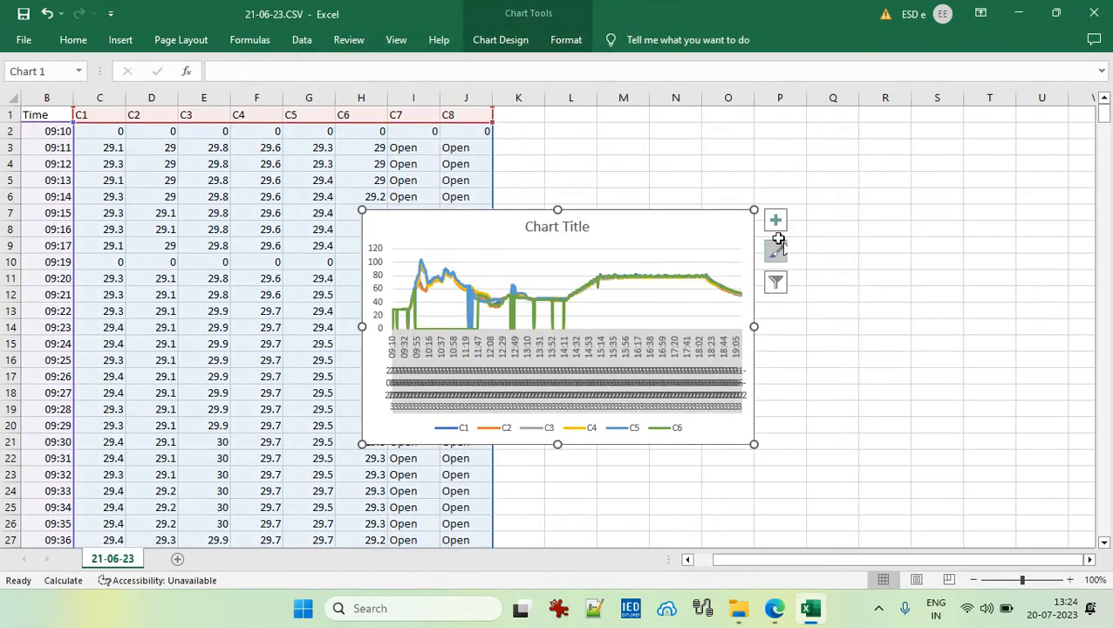
pyautogui.moveTo(754, 210); pyautogui.dragTo(937, 138)
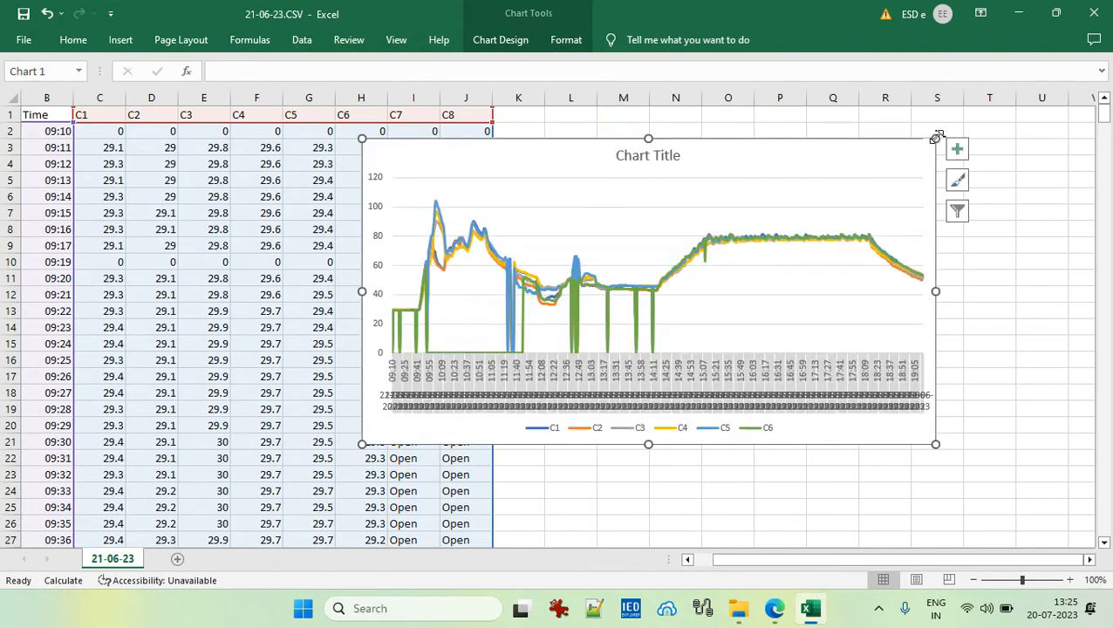
pyautogui.moveTo(935, 445); pyautogui.dragTo(1026, 531)
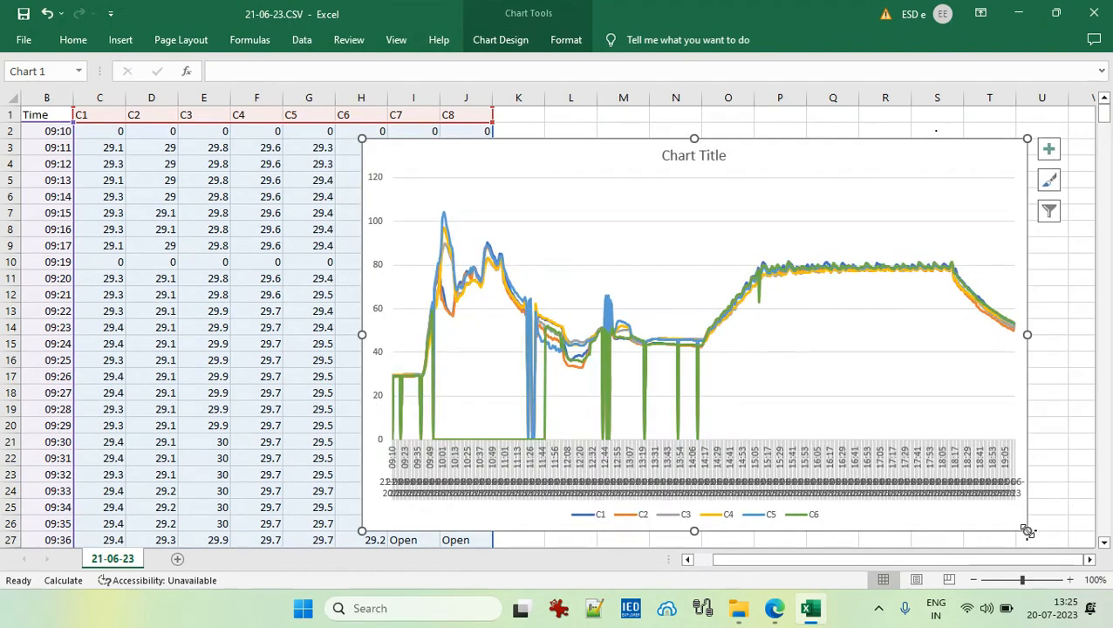
# Step: Replace the new chart's combined date-and-time axis labels with column B only, ='21-06-23'!$B:$B
pyautogui.click(1050, 213)
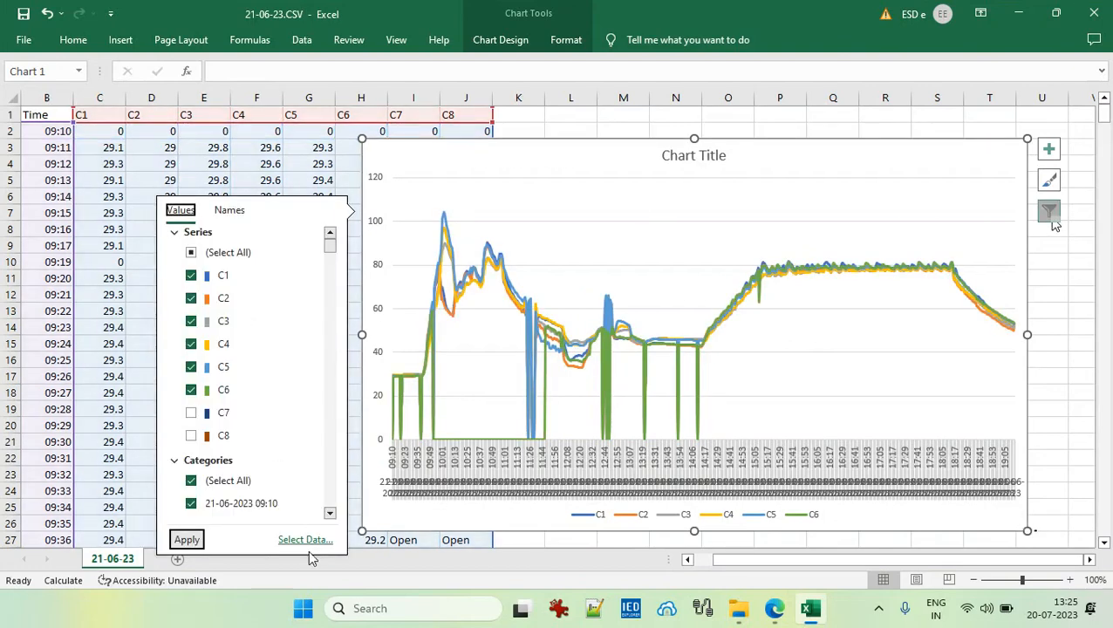
pyautogui.click(305, 540)
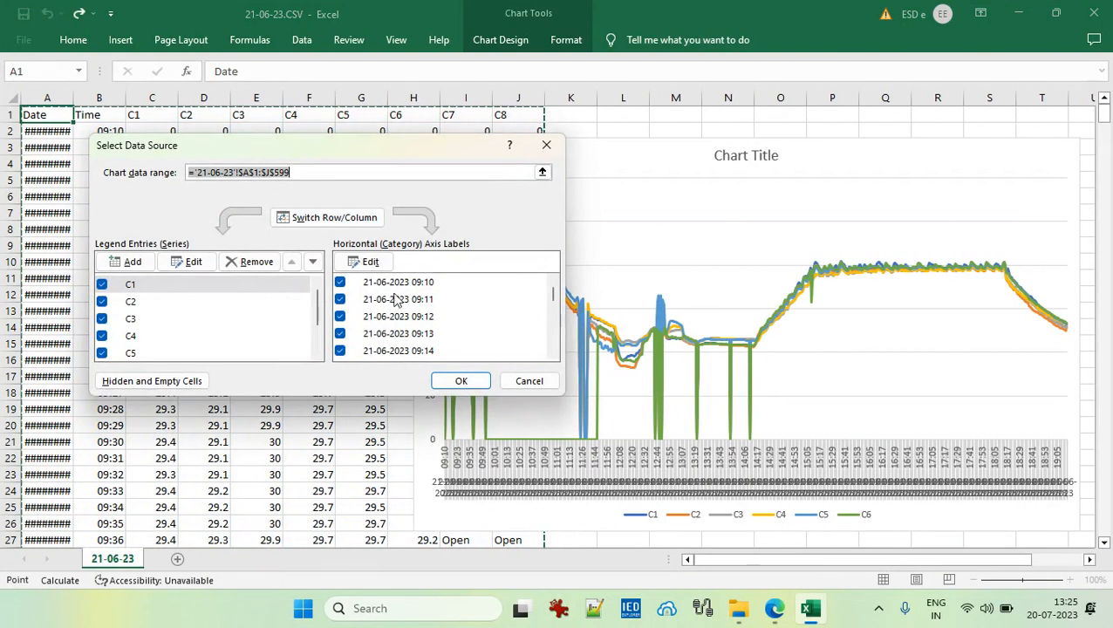
pyautogui.click(370, 262)
pyautogui.click(98, 97)
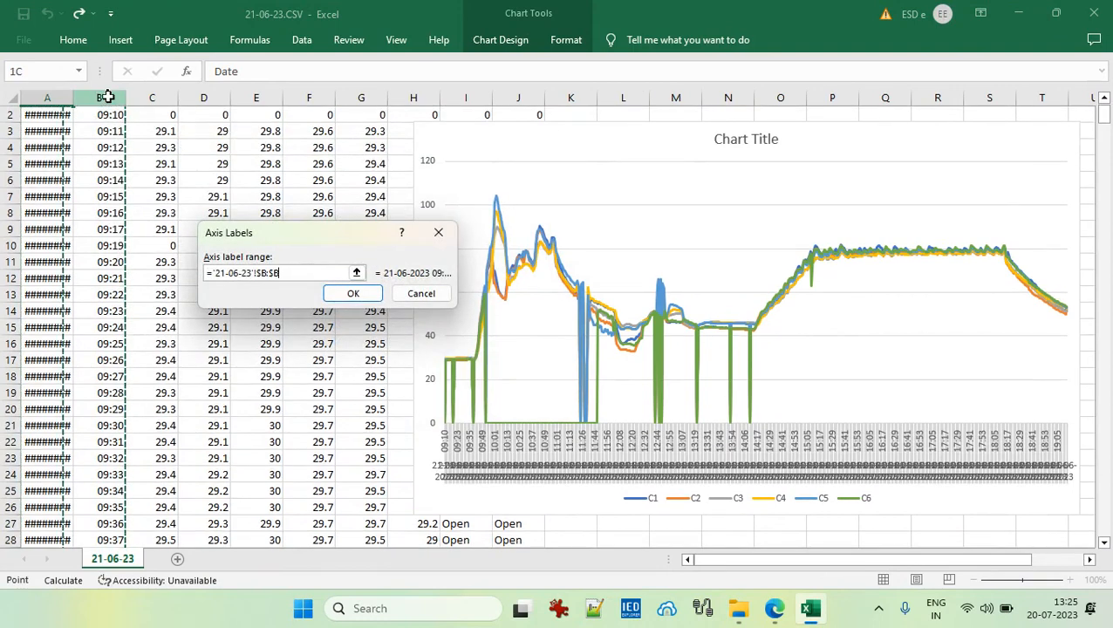
pyautogui.click(352, 294)
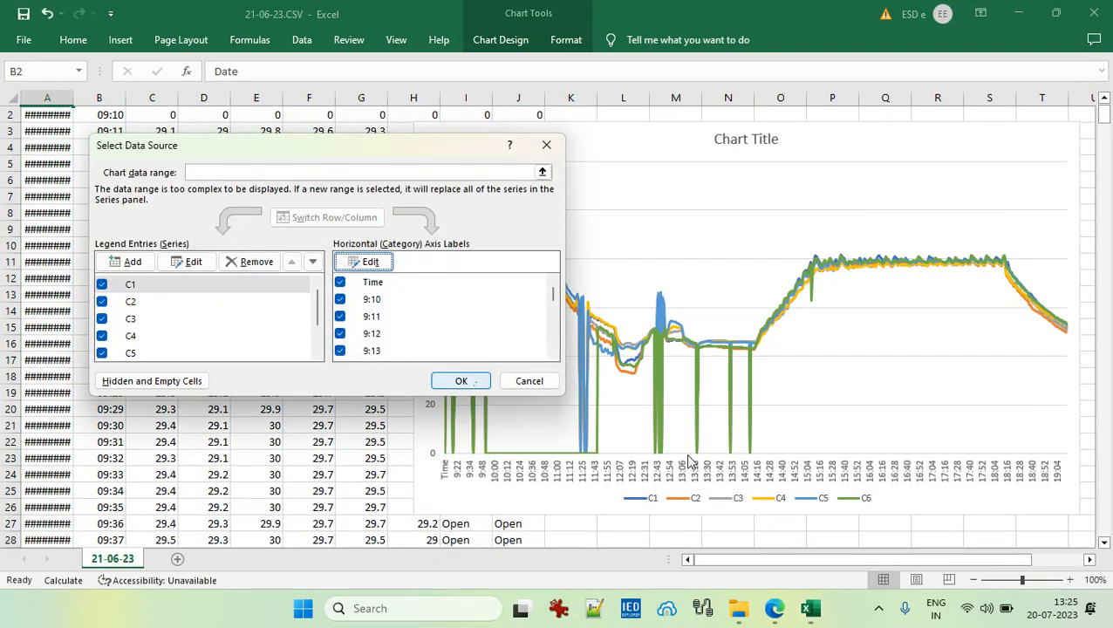
pyautogui.click(477, 386)
pyautogui.click(173, 213)
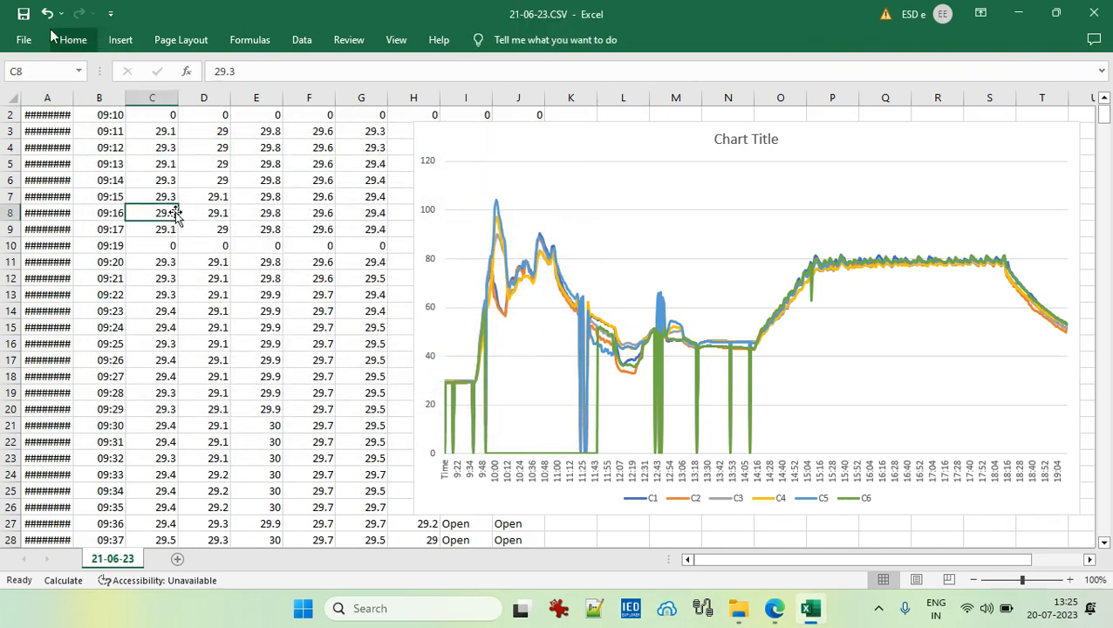
# Step: Save the CSV file and widen column A to show the full dates
pyautogui.click(27, 41)
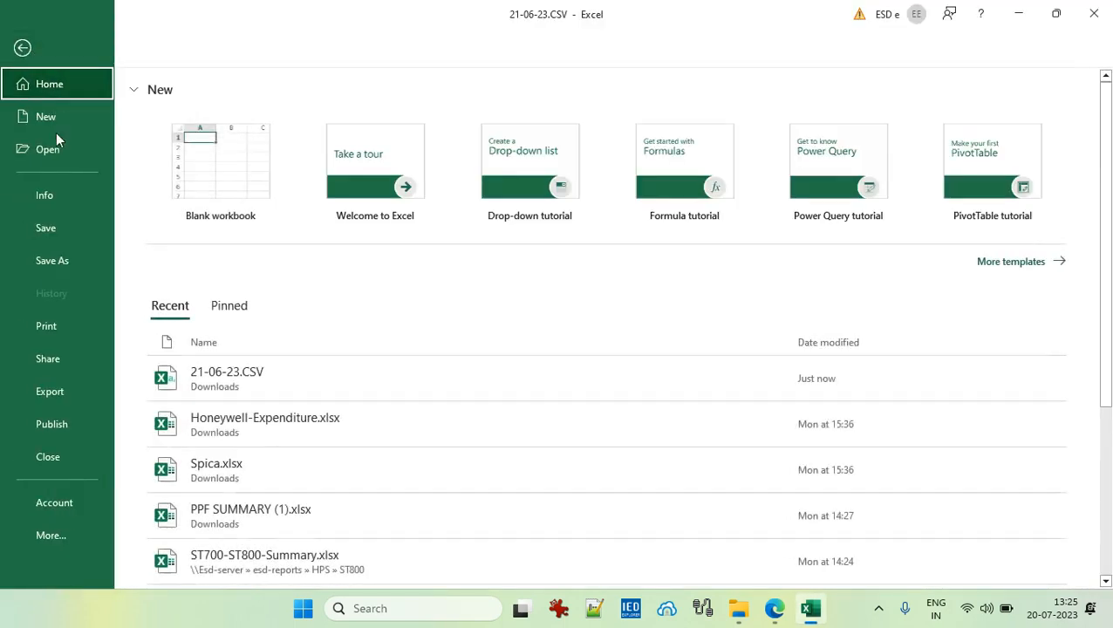
pyautogui.click(52, 228)
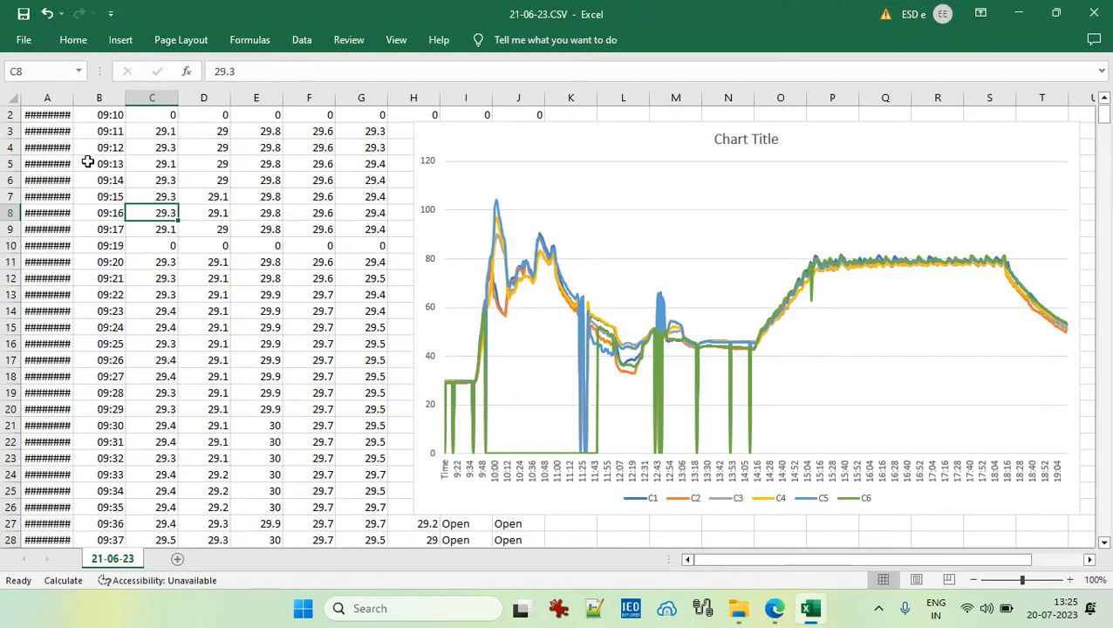
pyautogui.moveTo(73, 96); pyautogui.dragTo(132, 98)
pyautogui.click(172, 192)
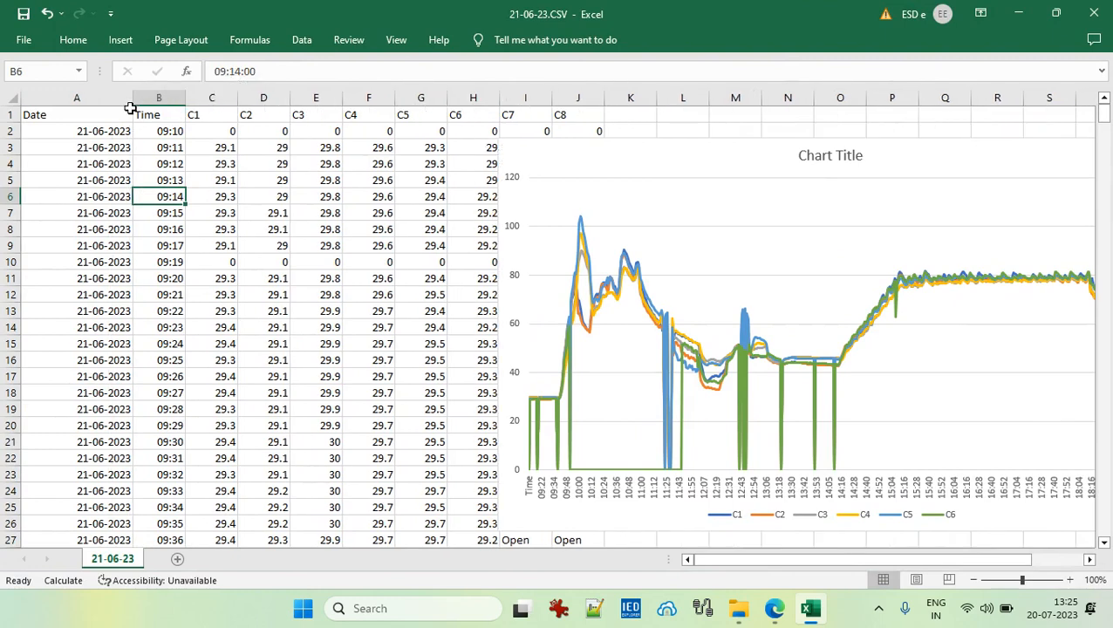
# Step: Open the accessibility checker and start its Save As for storing the file in an Office format
pyautogui.click(161, 580)
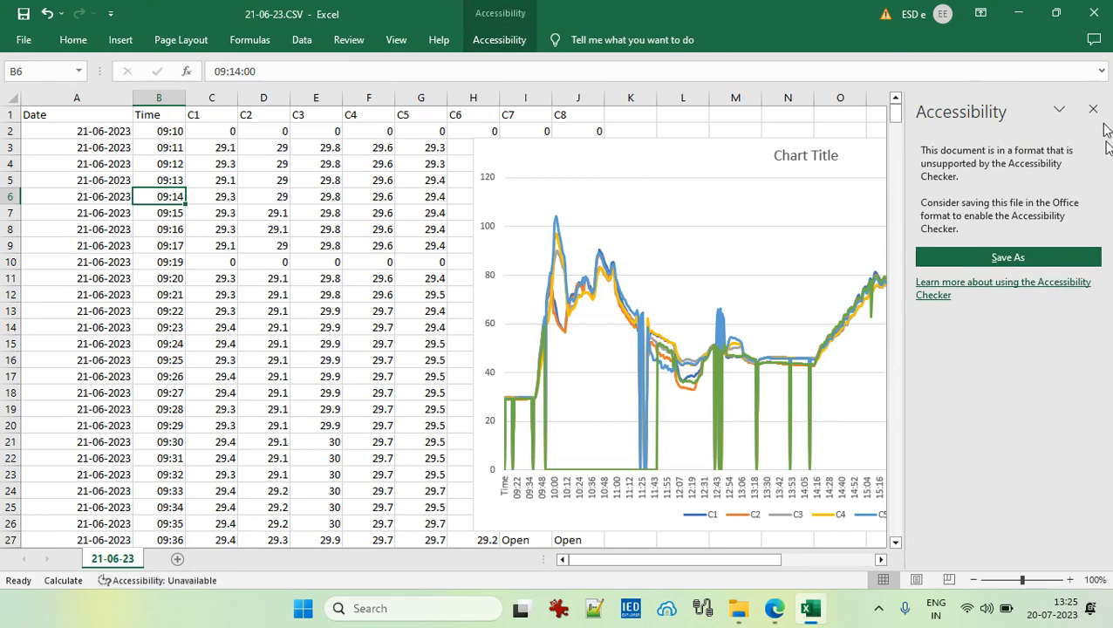
pyautogui.click(1022, 258)
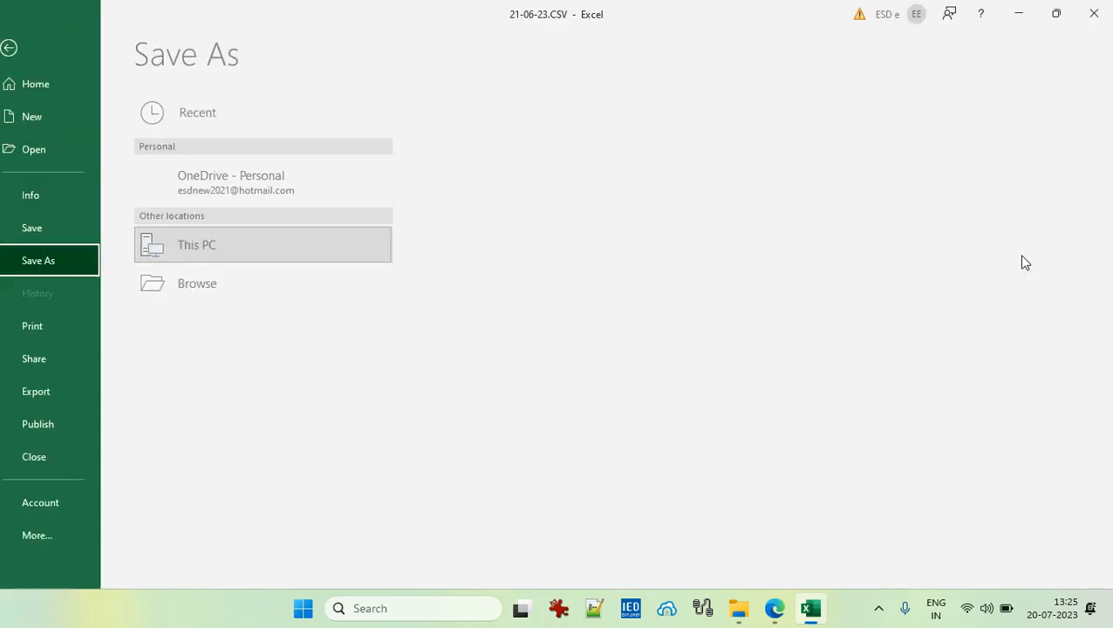